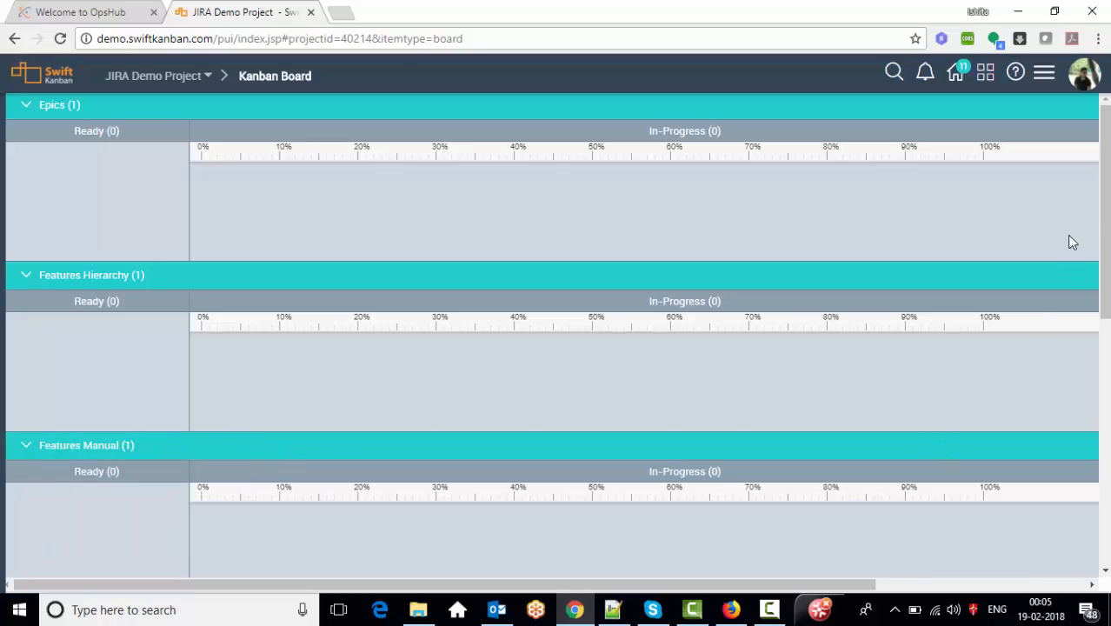
# - Review the board's empty lanes, then switch to the JIRA Issue Navigator showing the Vodafone filter
pyautogui.moveTo(1106, 223); pyautogui.dragTo(1108, 325)
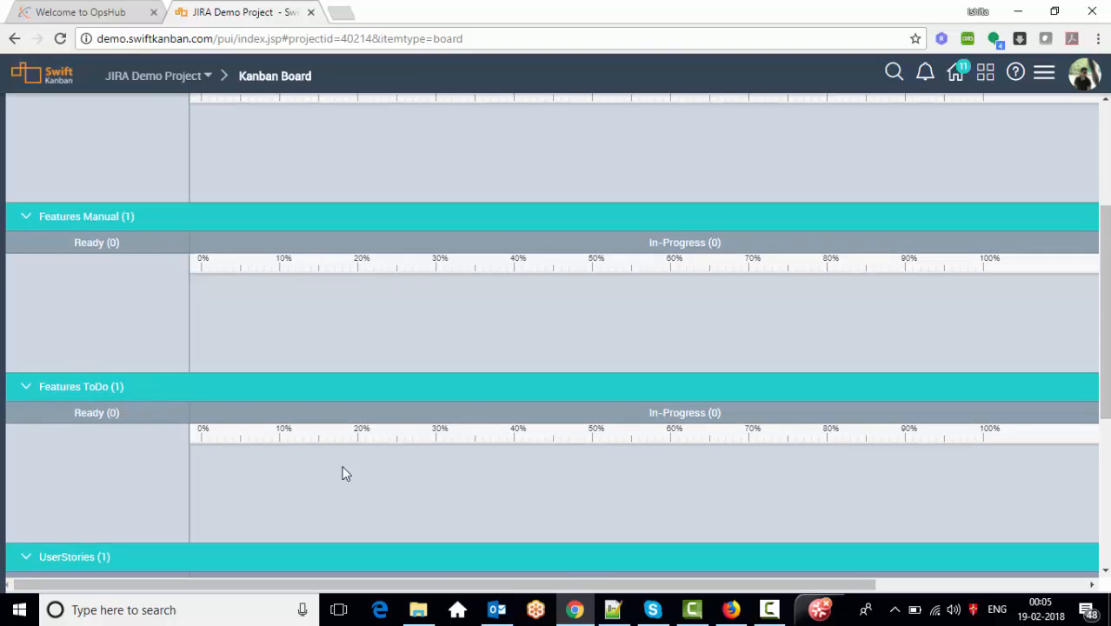
pyautogui.click(733, 614)
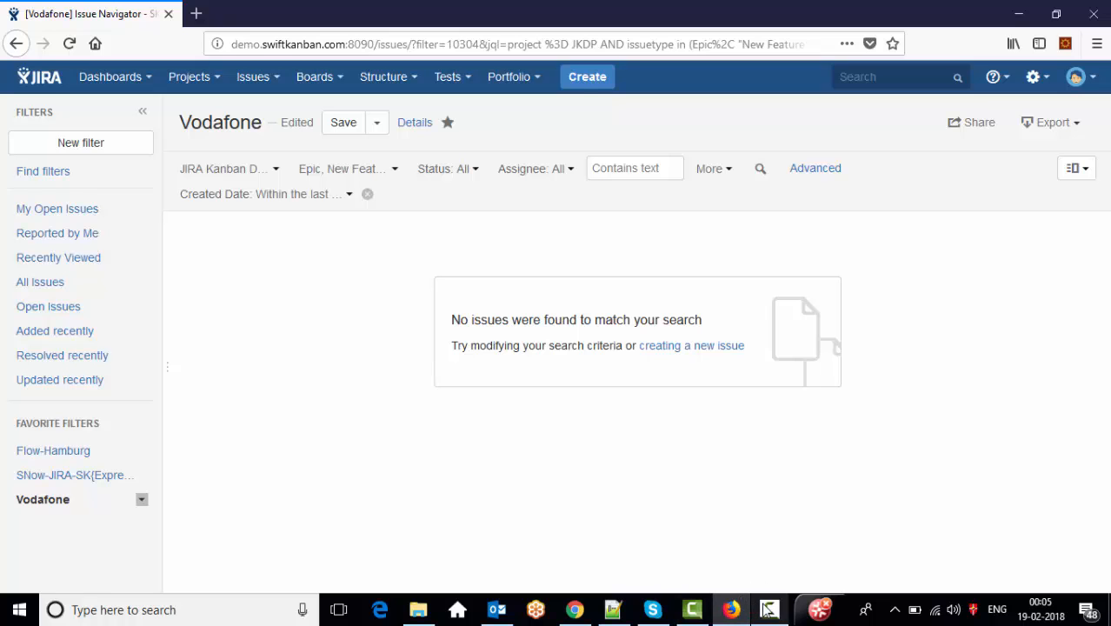
# - Start a new JIRA issue with Epic as the issue type
pyautogui.click(584, 87)
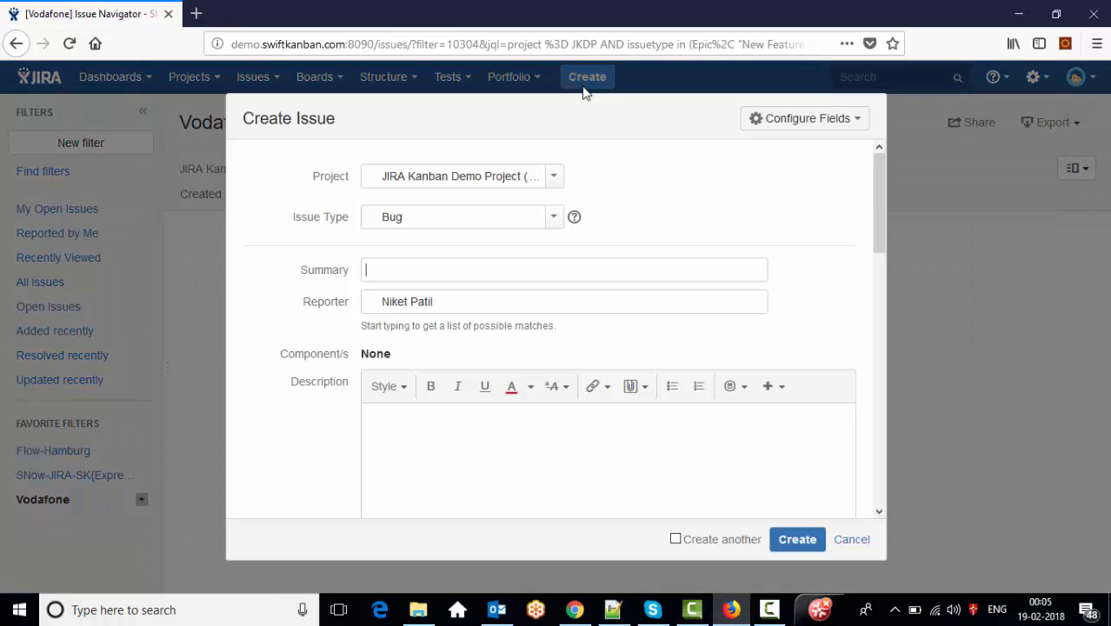
pyautogui.click(524, 216)
pyautogui.write('e')
pyautogui.press('Return')
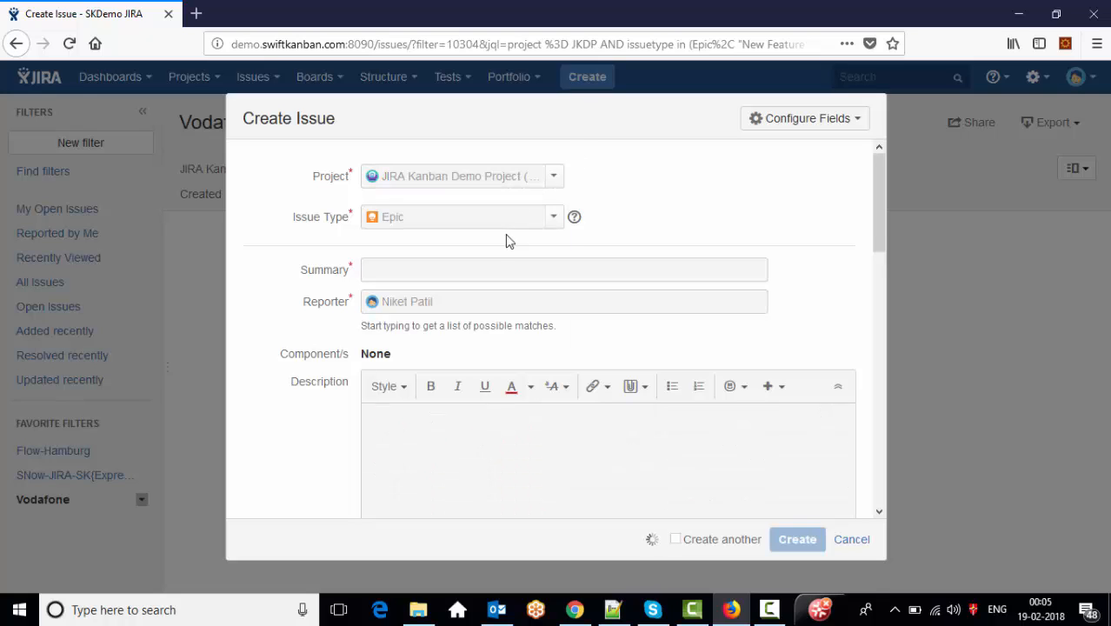
# - Enter 'Epic in JIRA' as summary, description and Epic Name, assign it to yourself, and create it
pyautogui.click(479, 269)
pyautogui.write('E')
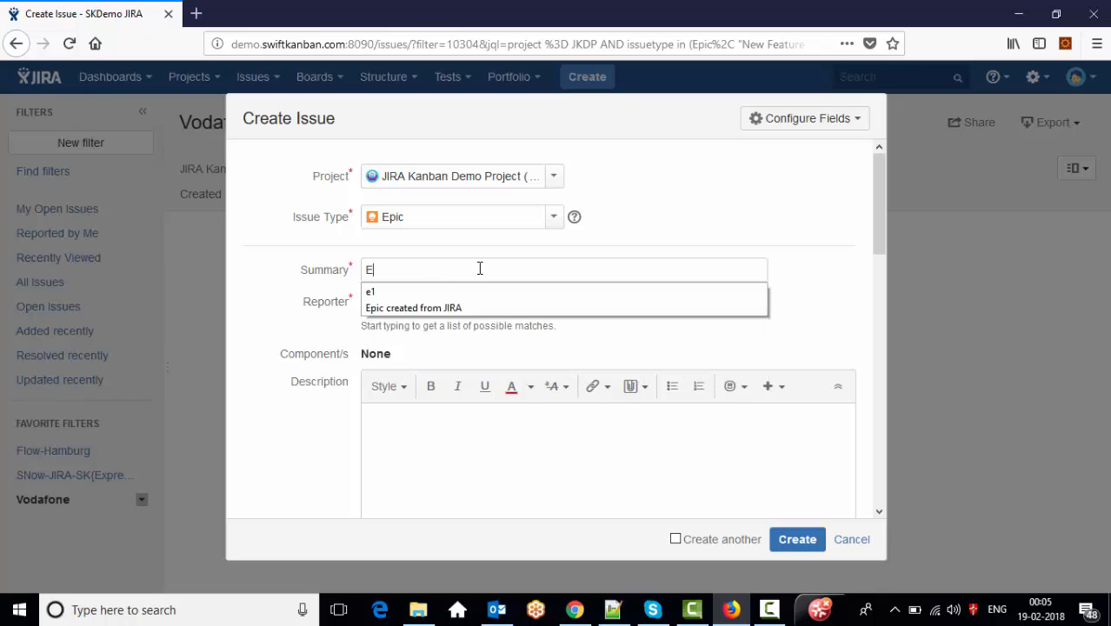
pyautogui.write('pic in JIRA')
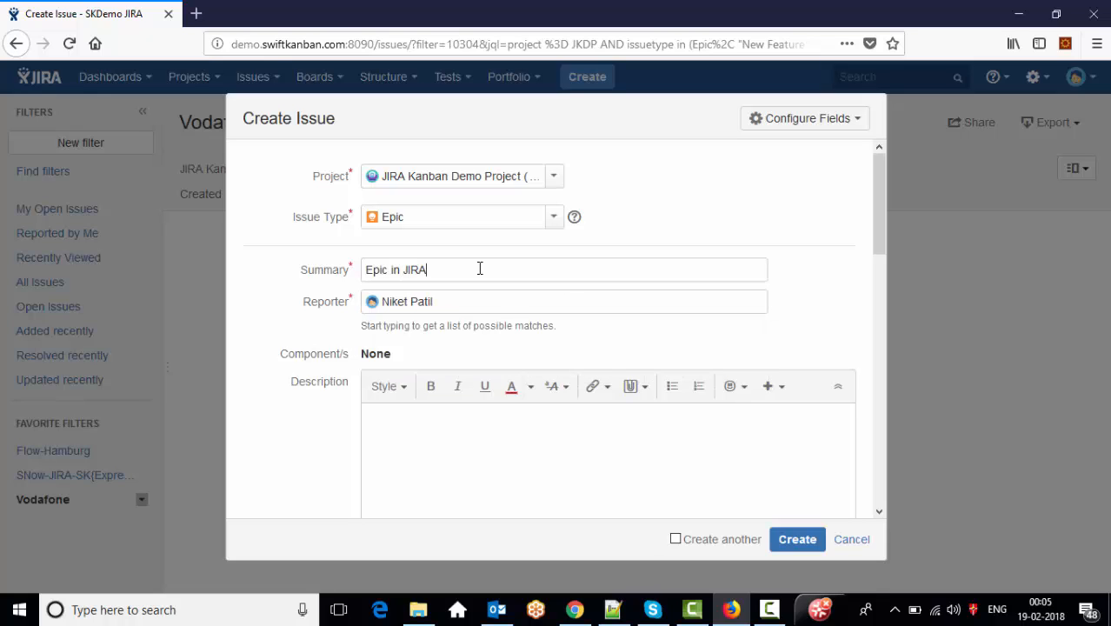
pyautogui.click(540, 445)
pyautogui.write('Epic in JIRA')
pyautogui.click(880, 450)
pyautogui.click(731, 482)
pyautogui.write('Epic in JIRA')
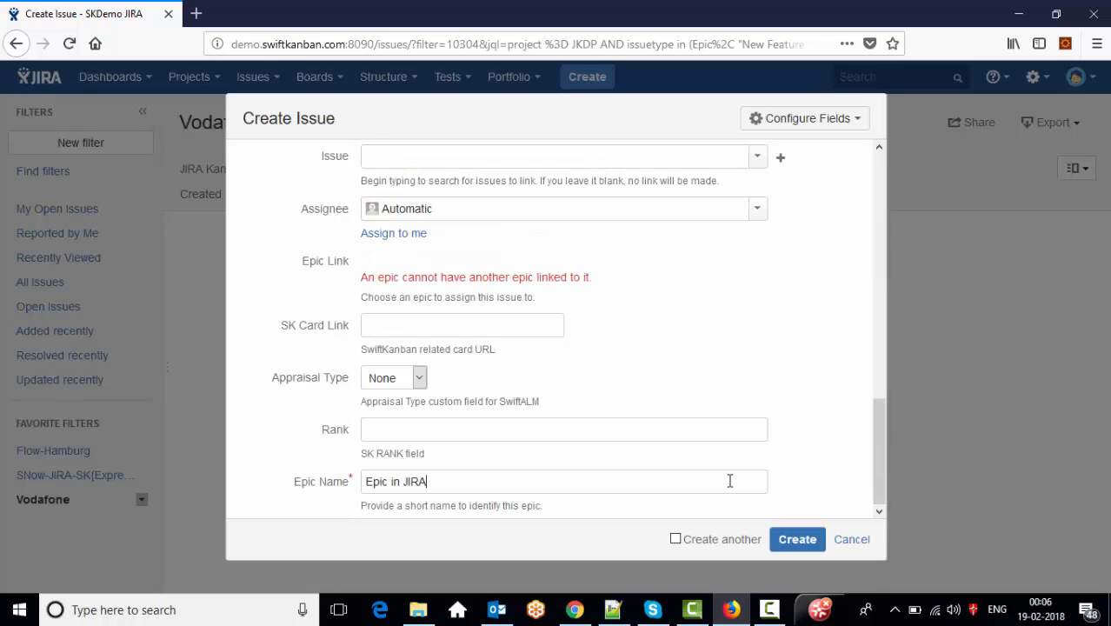
pyautogui.click(415, 232)
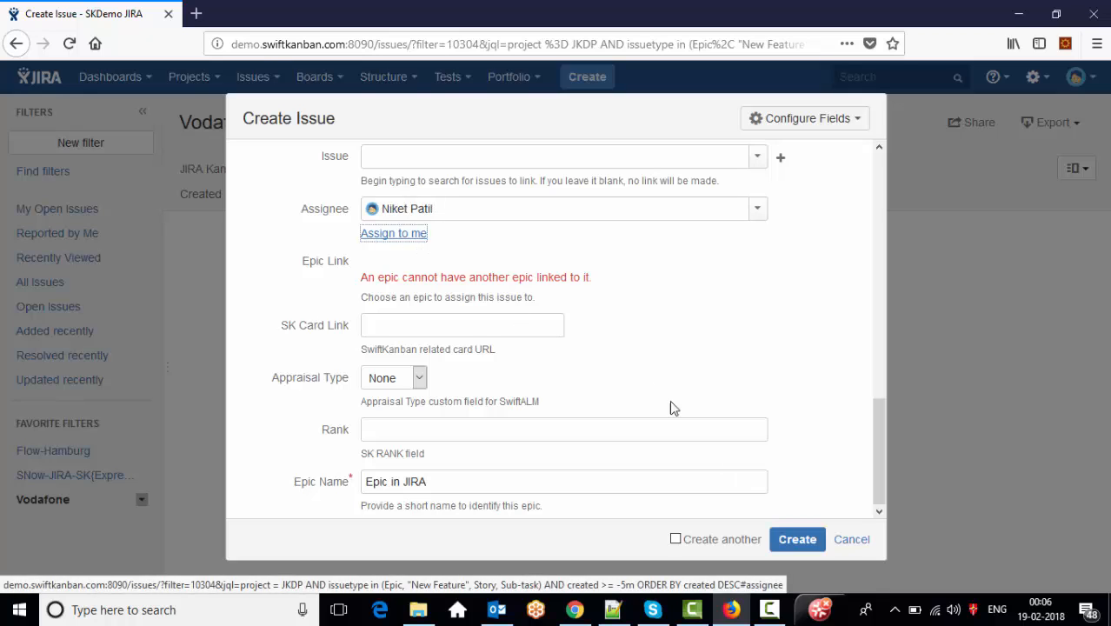
pyautogui.click(809, 539)
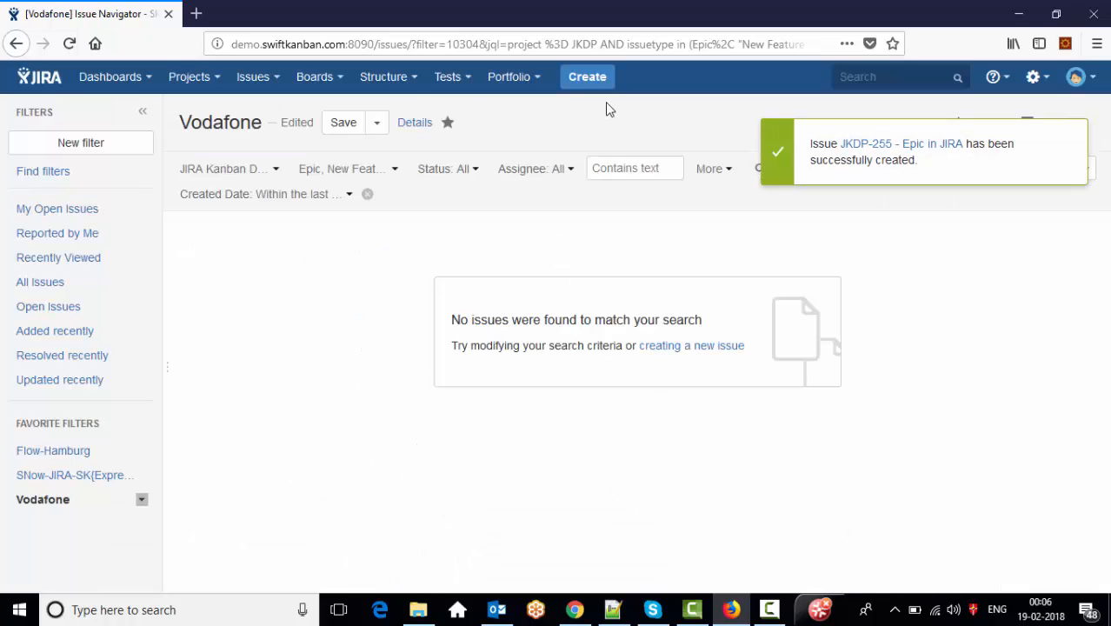
pyautogui.click(587, 76)
# - Create New Feature 'Hierarchy Feature from JIRA' as a child of epic JKDP-255
pyautogui.tripleClick(462, 268)
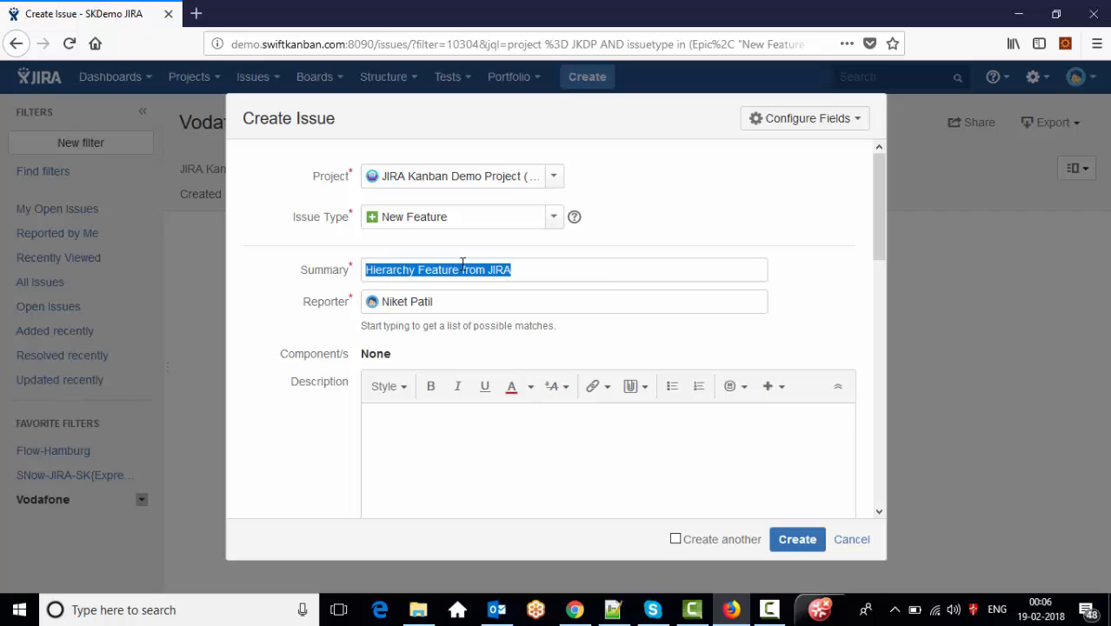
pyautogui.click(443, 453)
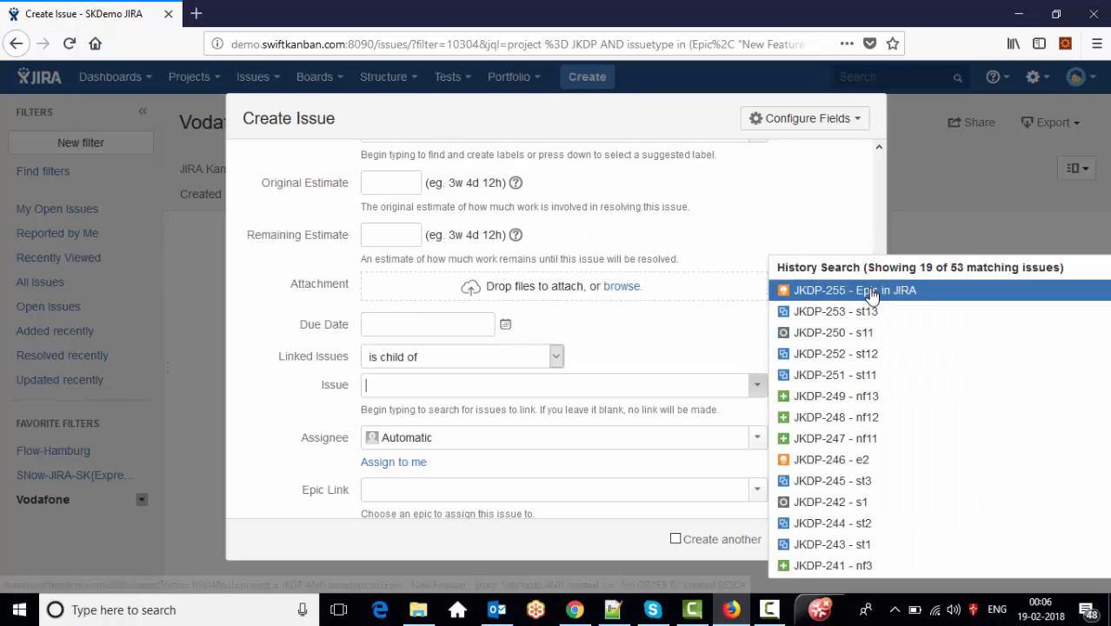
pyautogui.click(870, 295)
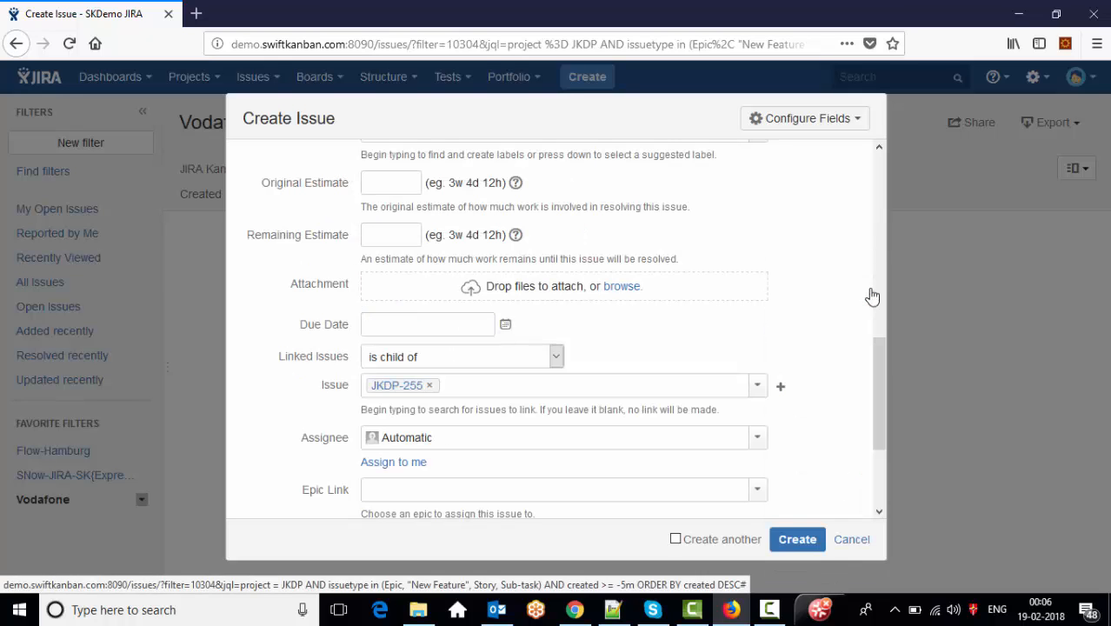
pyautogui.click(794, 543)
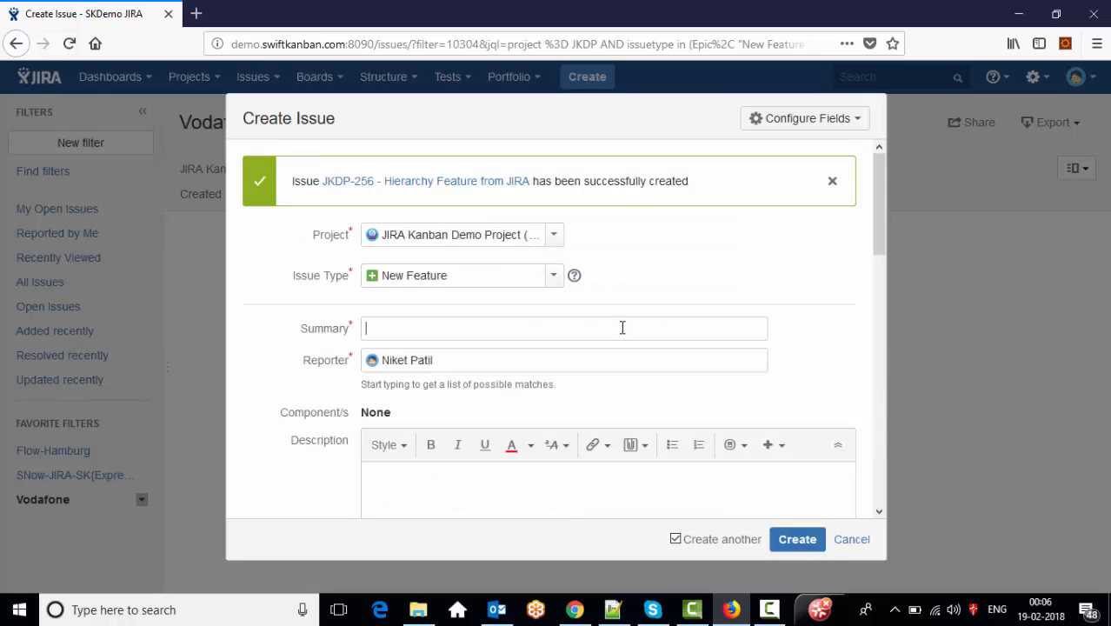
# - Create 'Manual Feature from JIRA' with matching description, linked as child of JKDP-255
pyautogui.write('Ma')
pyautogui.press('Down')
pyautogui.press('Return')
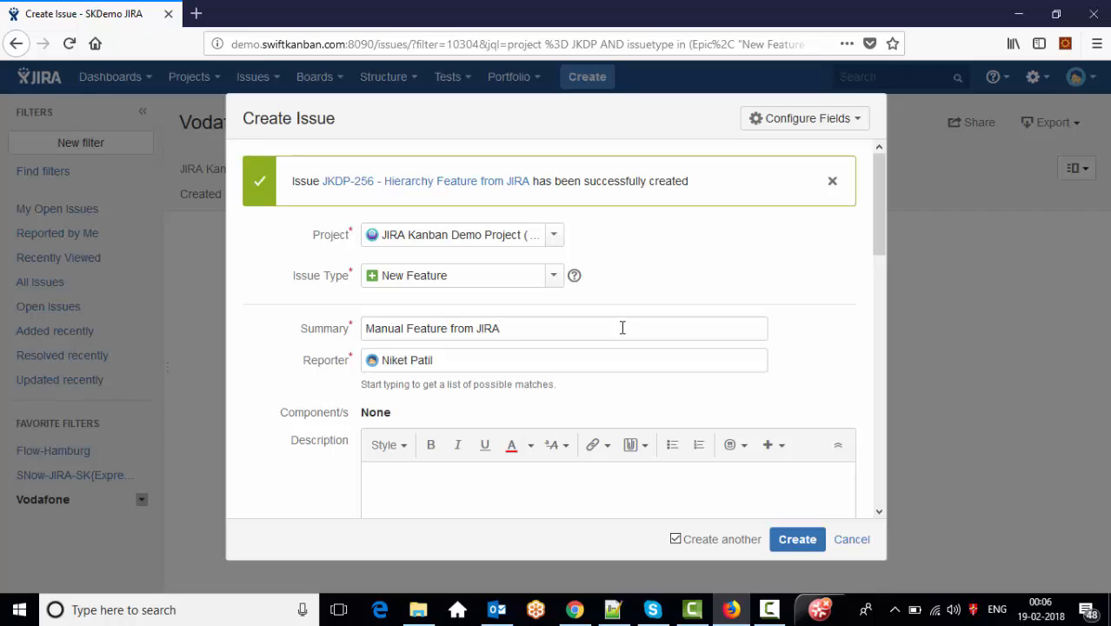
pyautogui.tripleClick(623, 327)
pyautogui.hotkey('ctrl', 'c')
pyautogui.click(530, 496)
pyautogui.hotkey('ctrl', 'v')
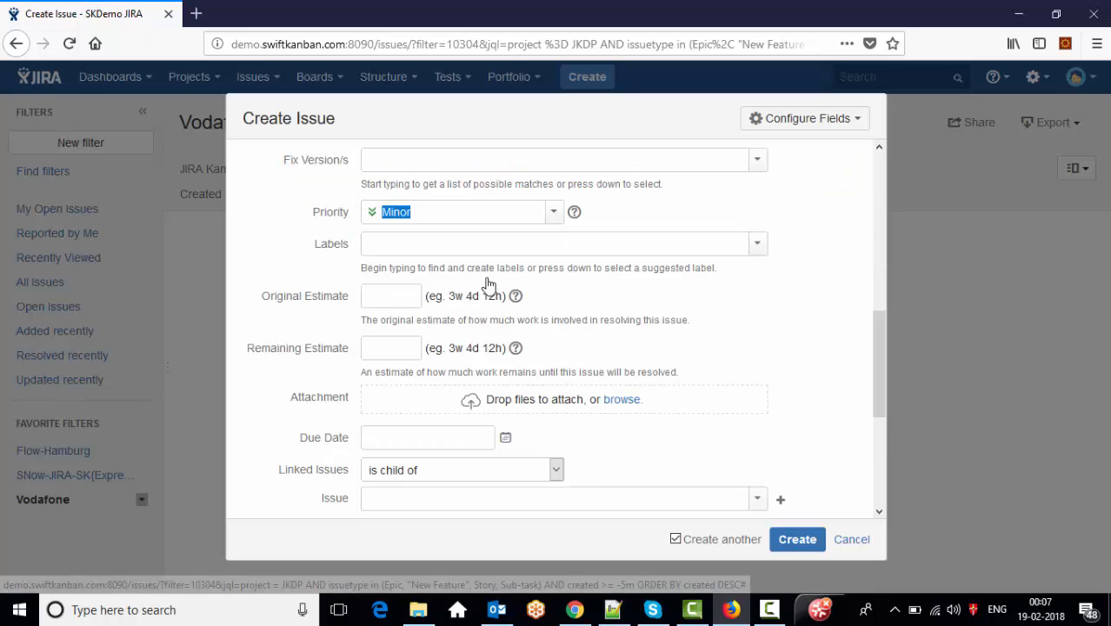
pyautogui.moveTo(879, 358); pyautogui.dragTo(876, 407)
pyautogui.click(755, 350)
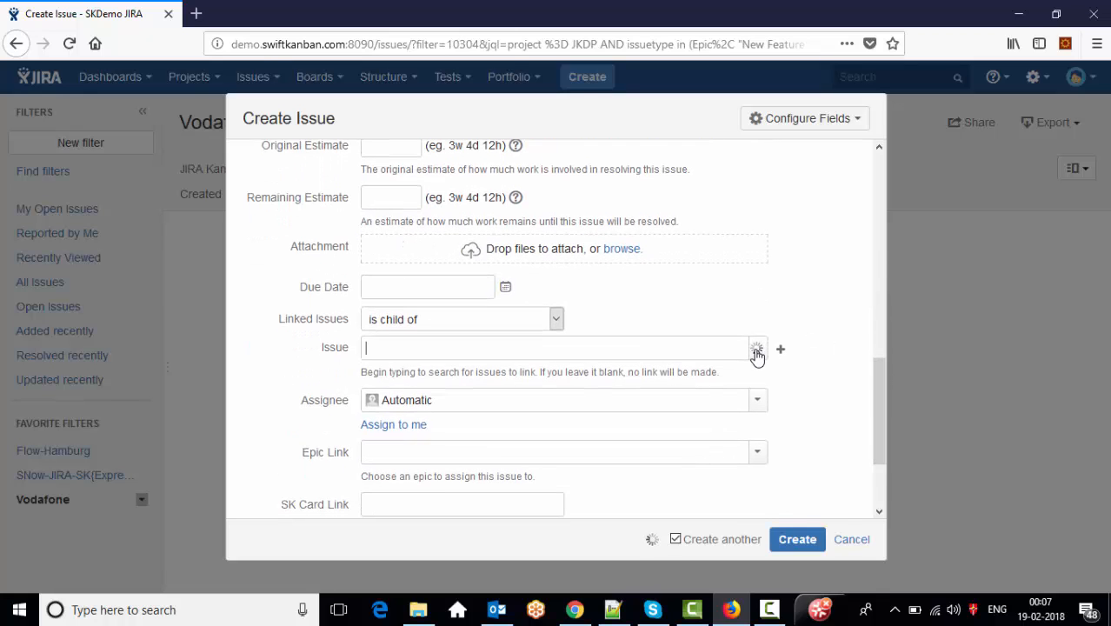
pyautogui.click(820, 312)
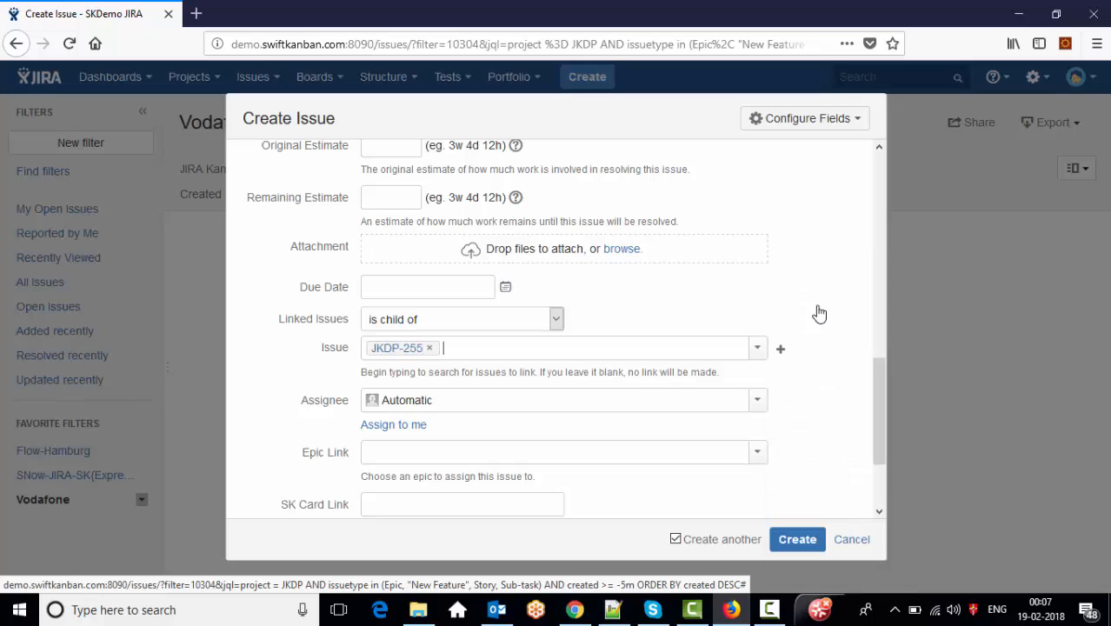
pyautogui.click(799, 541)
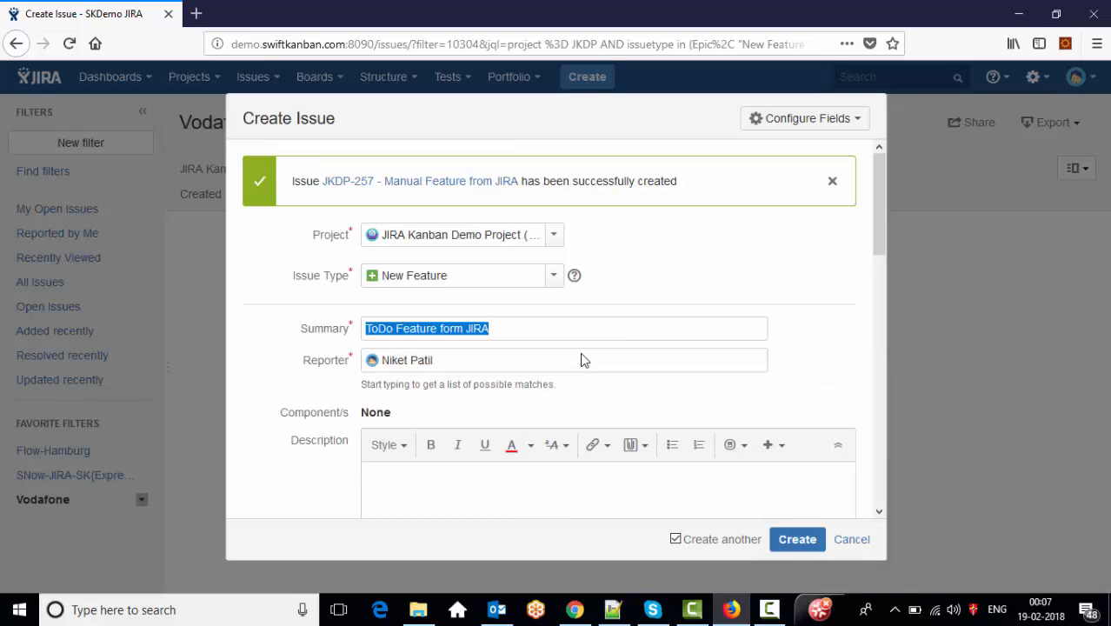
# - Create the ToDo feature with its summary as description, linked as child of JKDP-255
pyautogui.click(495, 493)
pyautogui.write('ToDo Feature form JIRA')
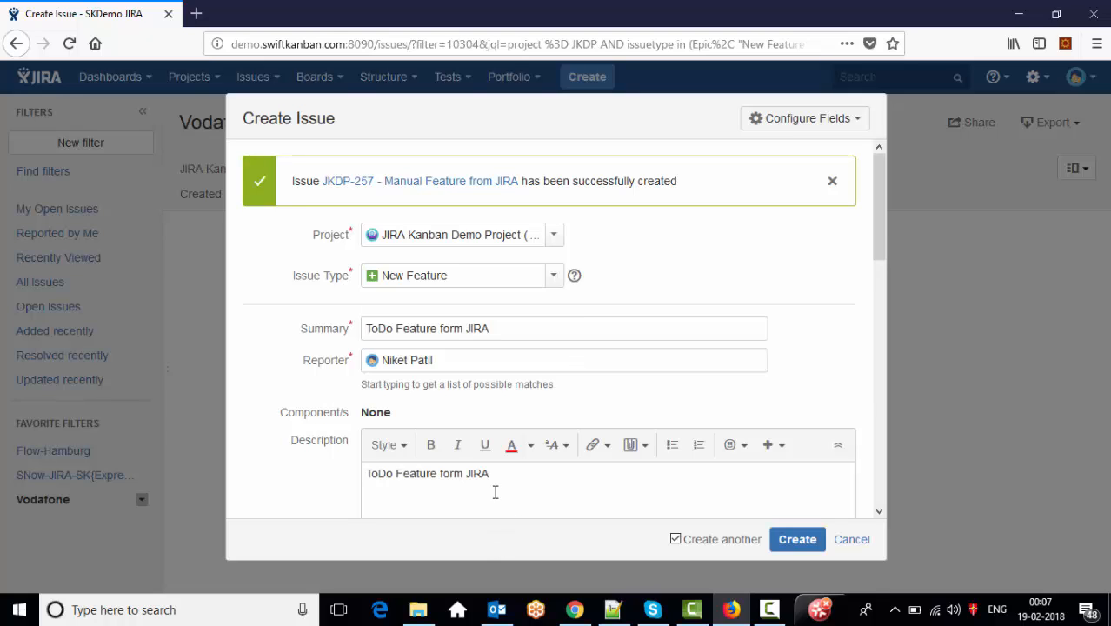
pyautogui.scroll(-5, 877, 273)
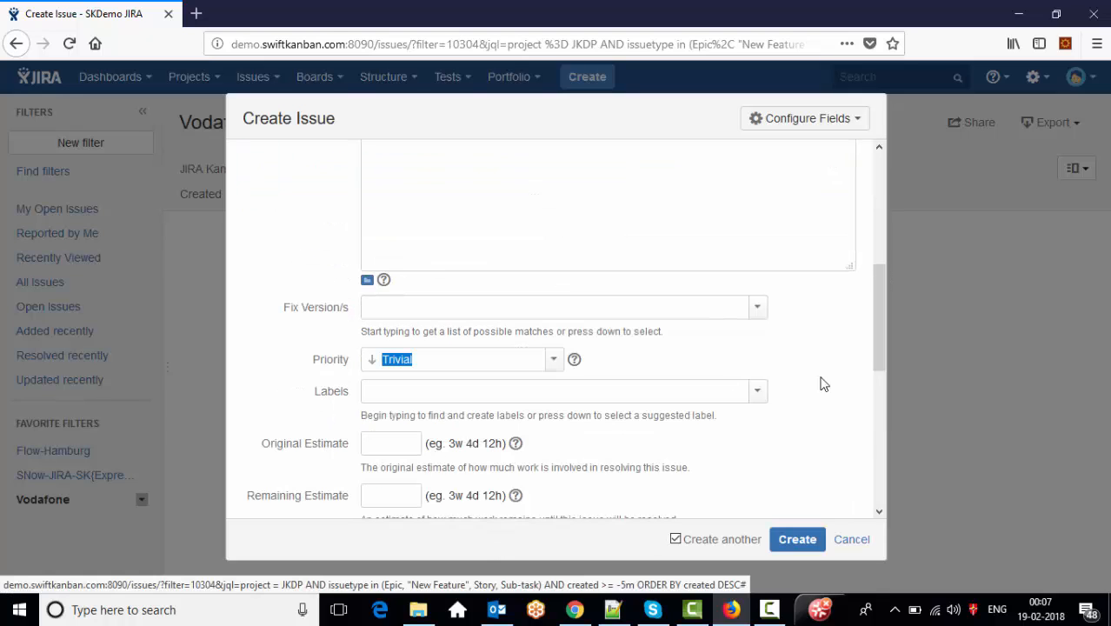
pyautogui.scroll(-3, 877, 356)
pyautogui.click(763, 381)
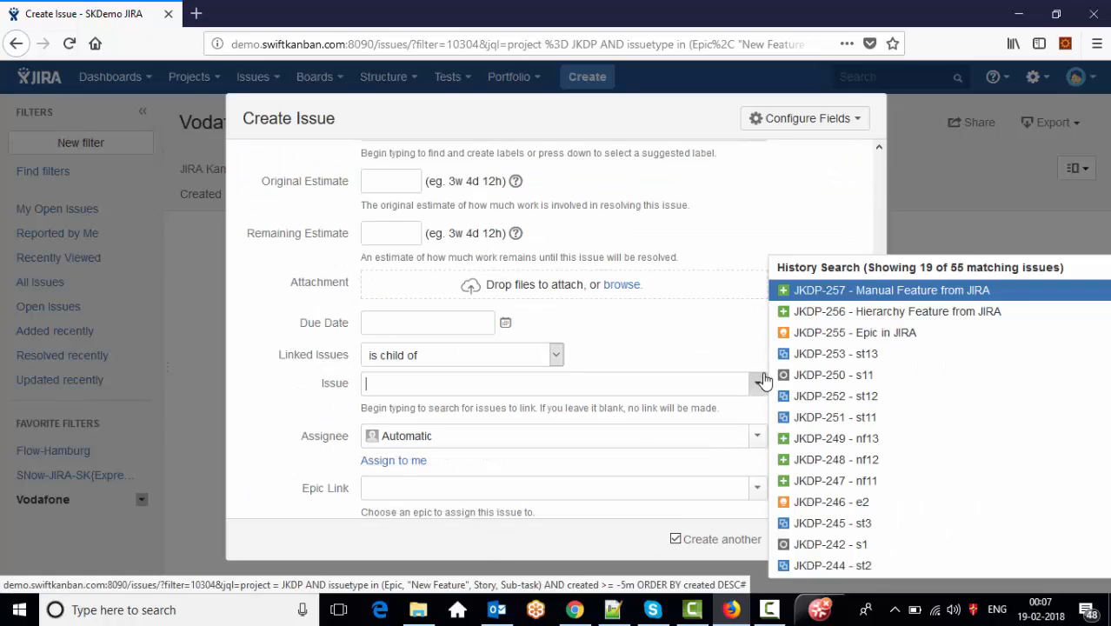
pyautogui.click(796, 334)
pyautogui.click(796, 536)
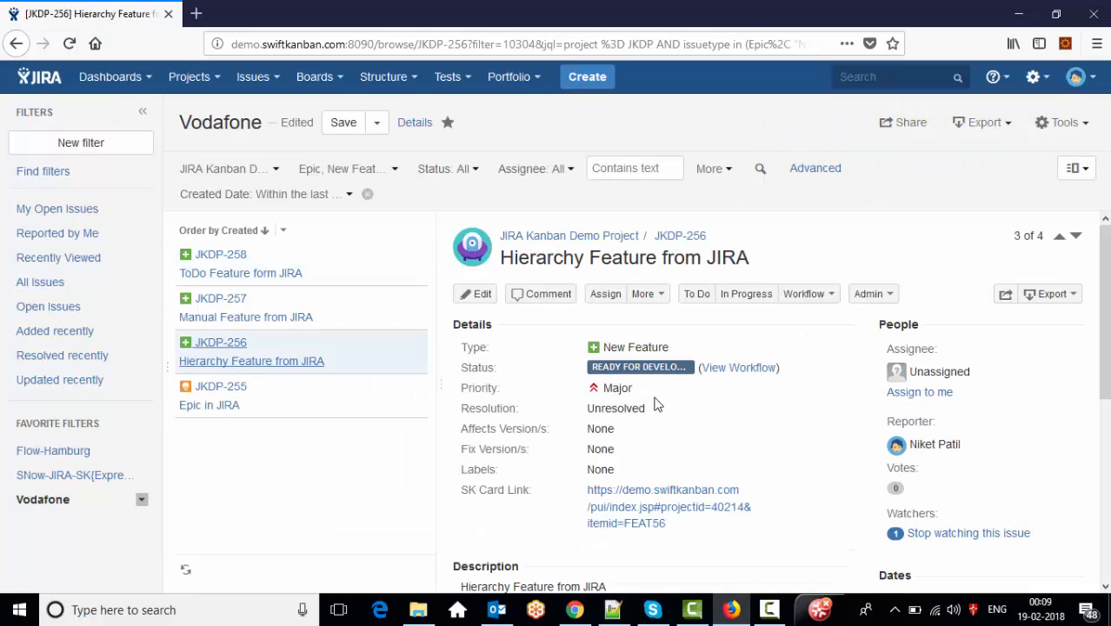
# - Create Story 'New Story from JIRA' assigned to yourself
pyautogui.click(338, 315)
pyautogui.click(587, 78)
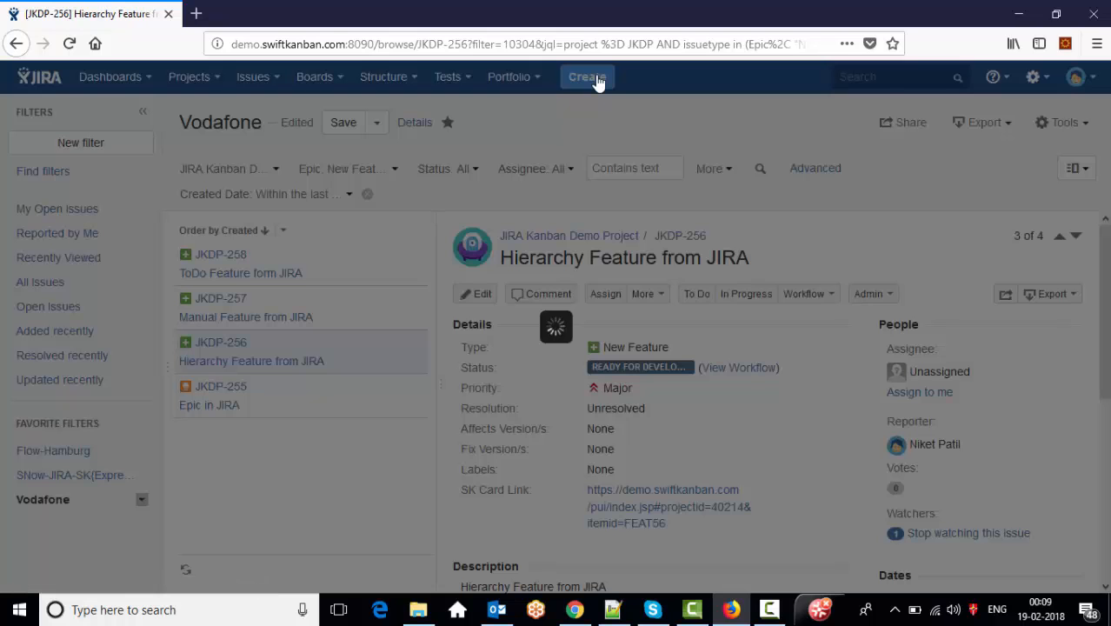
pyautogui.click(495, 210)
pyautogui.write('s')
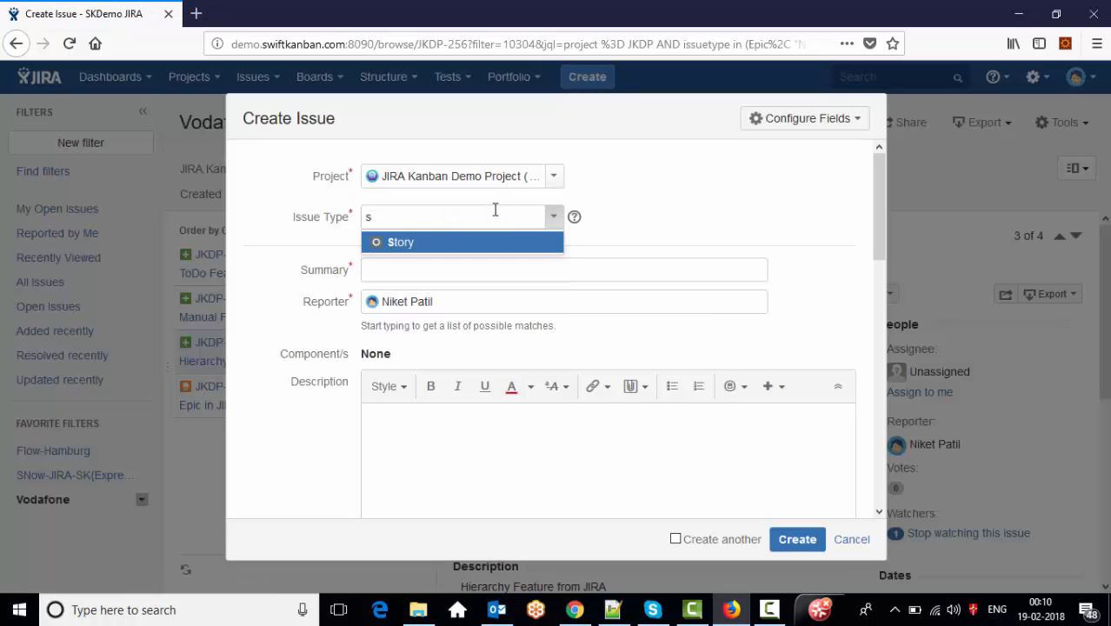
pyautogui.click(487, 241)
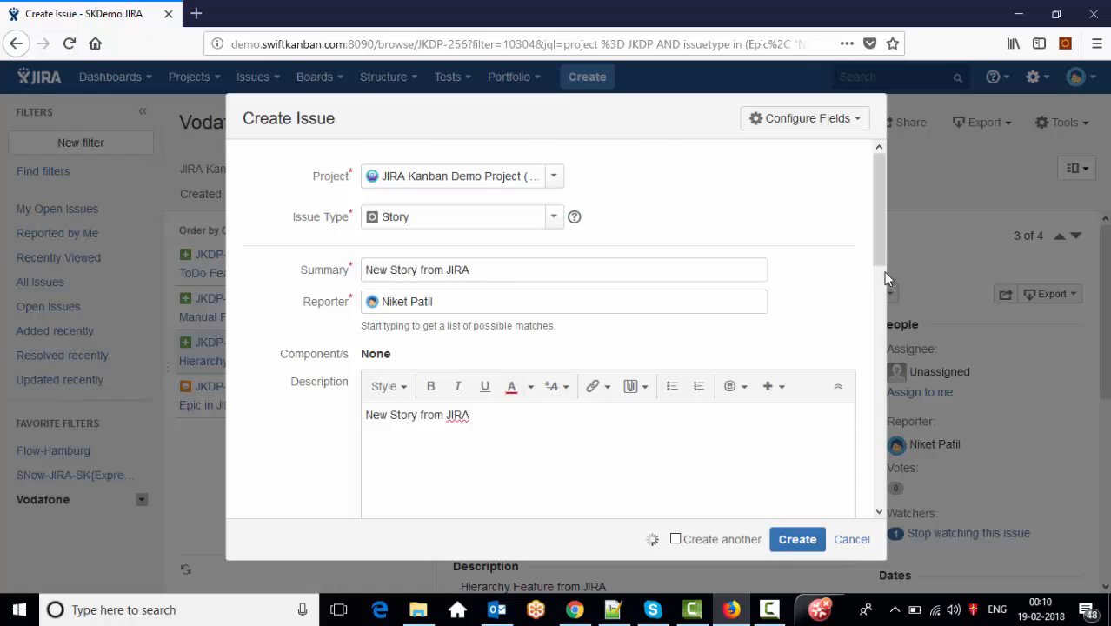
pyautogui.scroll(-10, 837, 291)
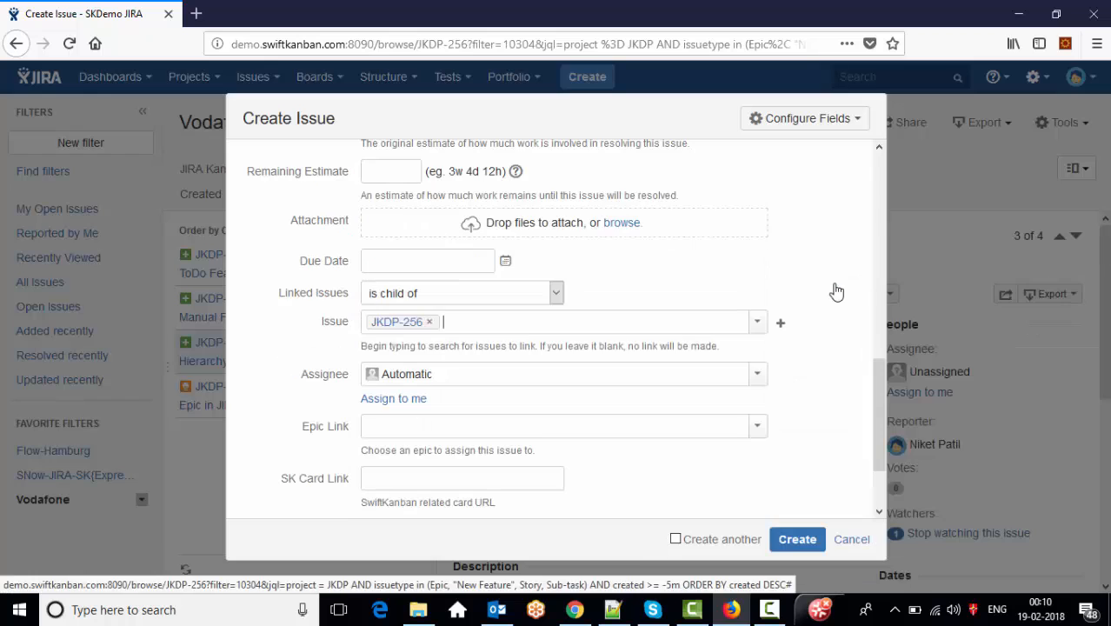
pyautogui.click(407, 400)
pyautogui.click(796, 539)
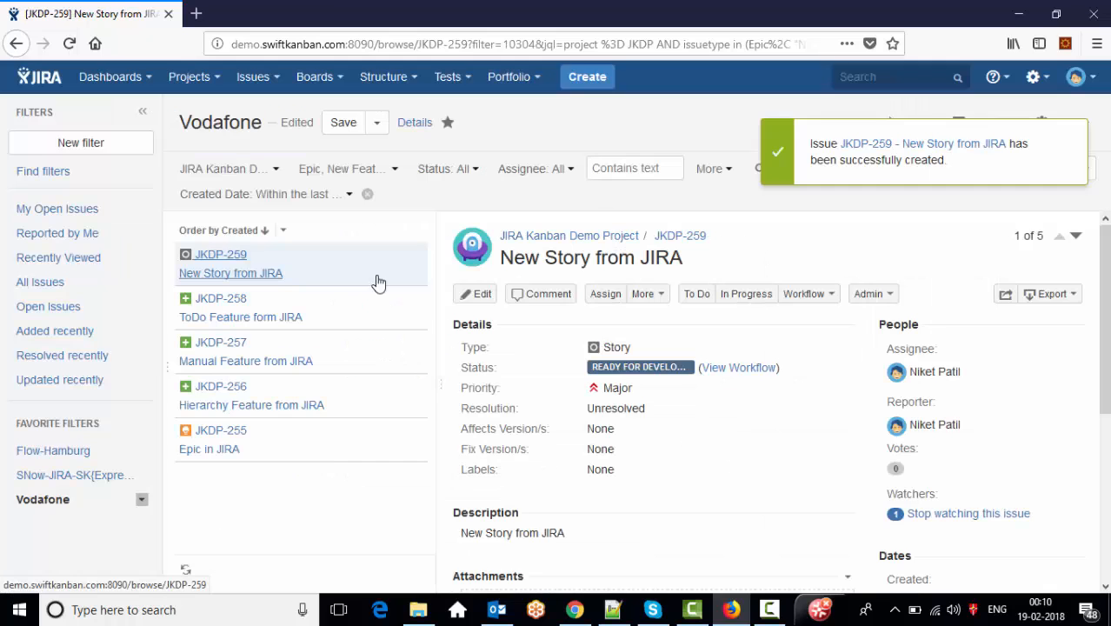
# - Add sub-task 'Sub Task 1 from JIRA' under story JKDP-259
pyautogui.write('Sub')
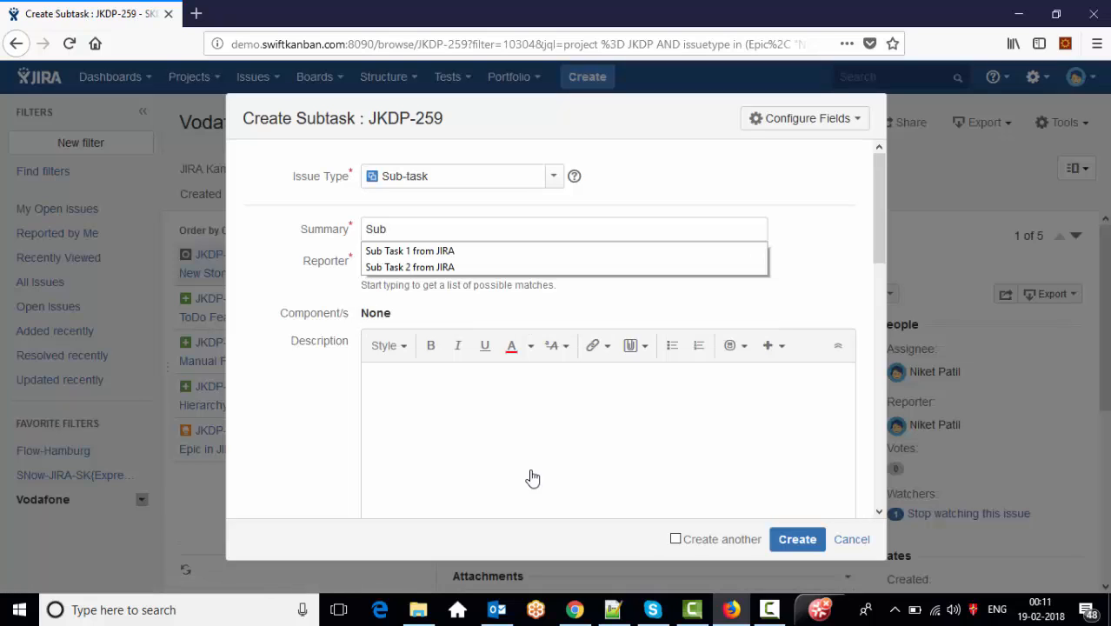
pyautogui.press('Down')
pyautogui.press('Return')
pyautogui.scroll(-15, 883, 405)
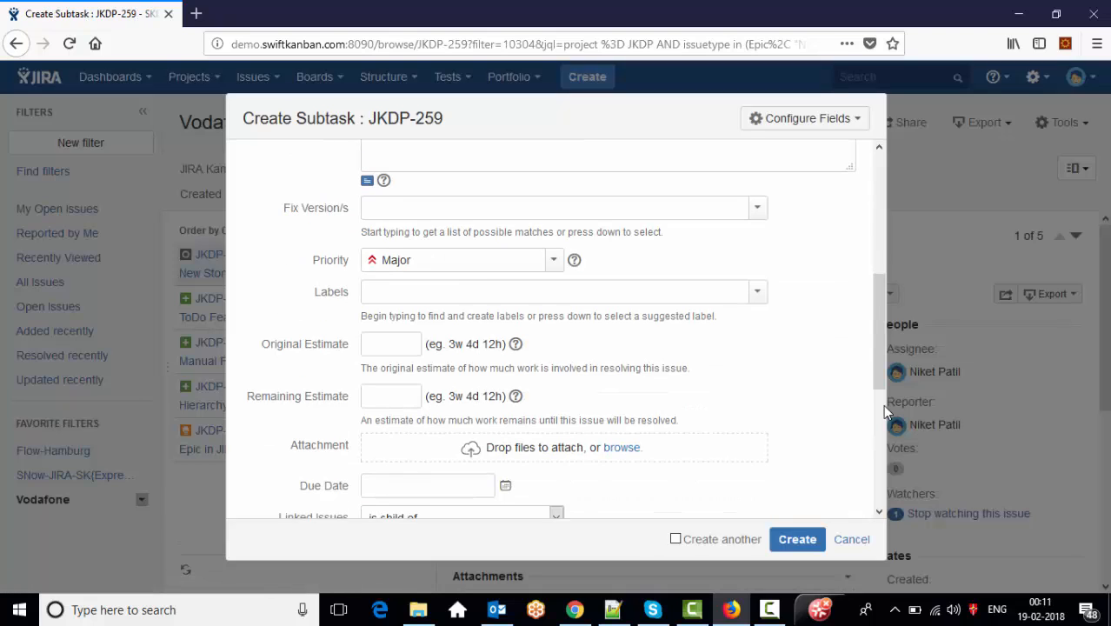
pyautogui.click(797, 540)
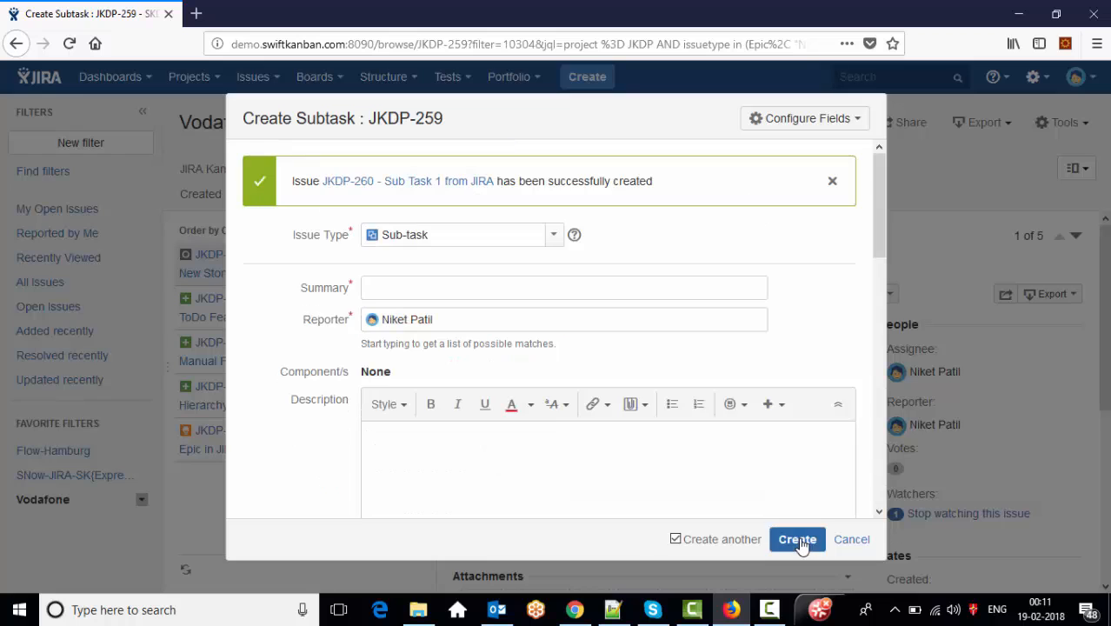
# - Add 'Sub Task 2 from JIRA' and Sub Task 3, turning off Create another on the last
pyautogui.write('Sub Task 2 from JIRA')
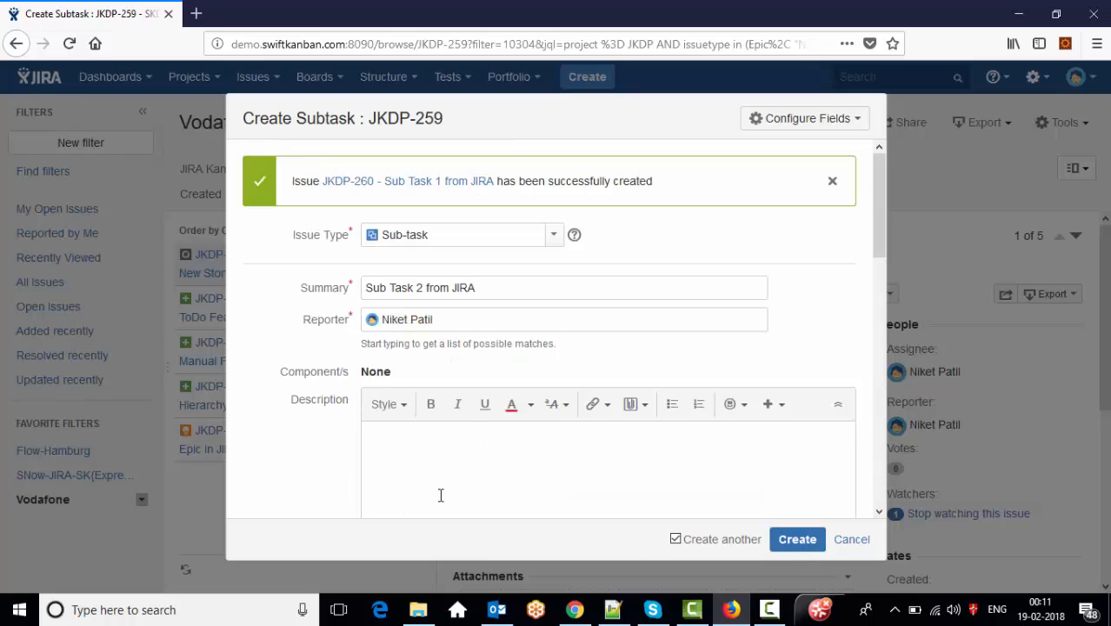
pyautogui.click(440, 495)
pyautogui.write('Sub Task 2 from JIRA')
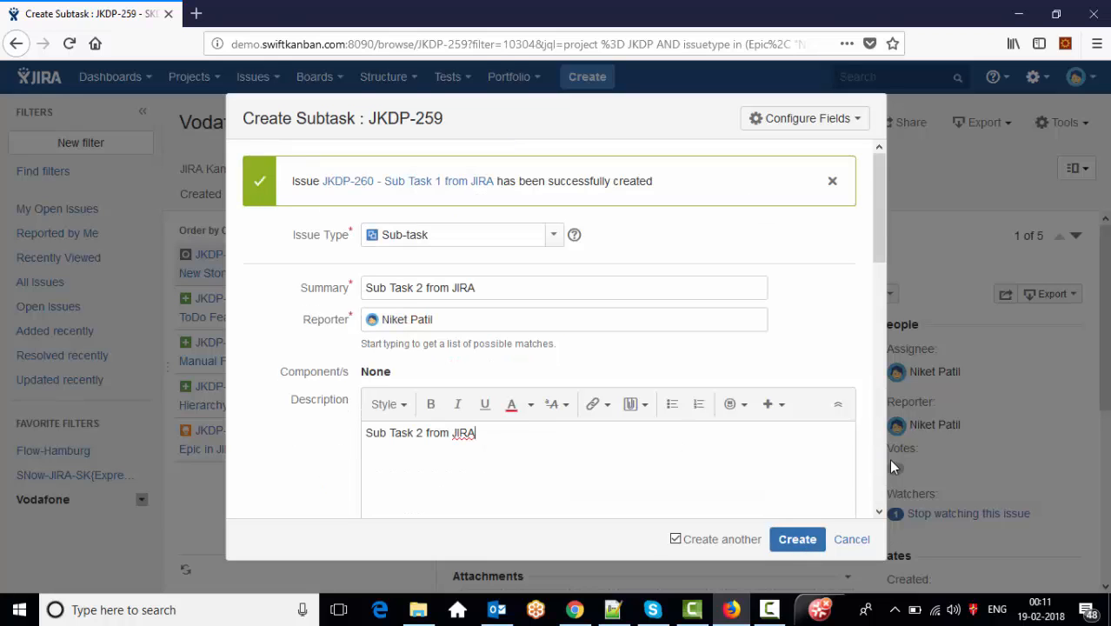
pyautogui.scroll(-10, 880, 459)
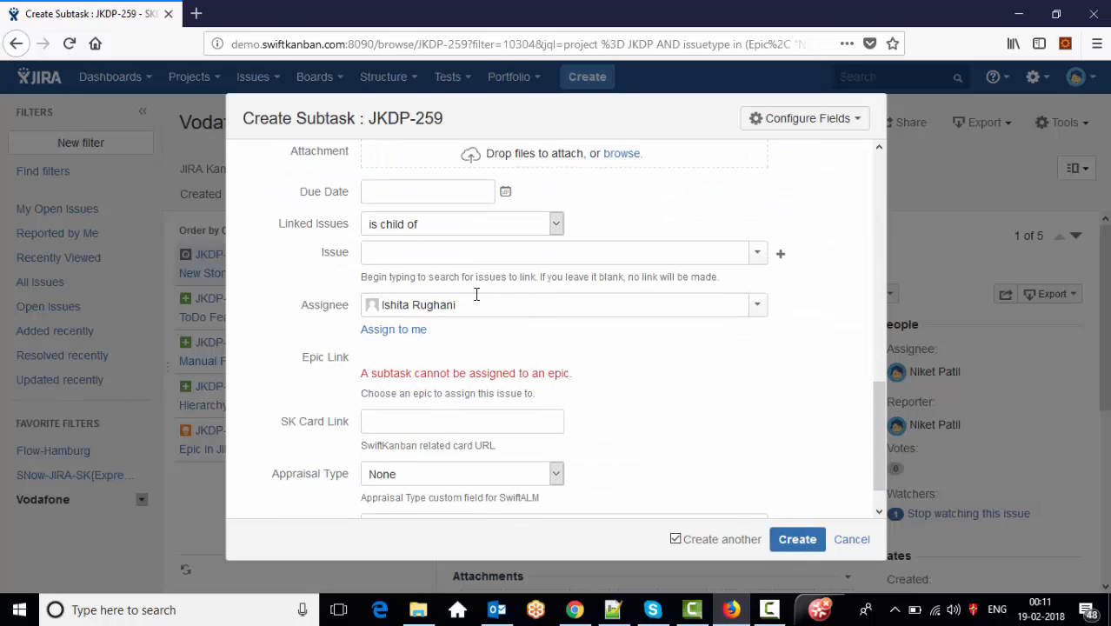
pyautogui.click(795, 541)
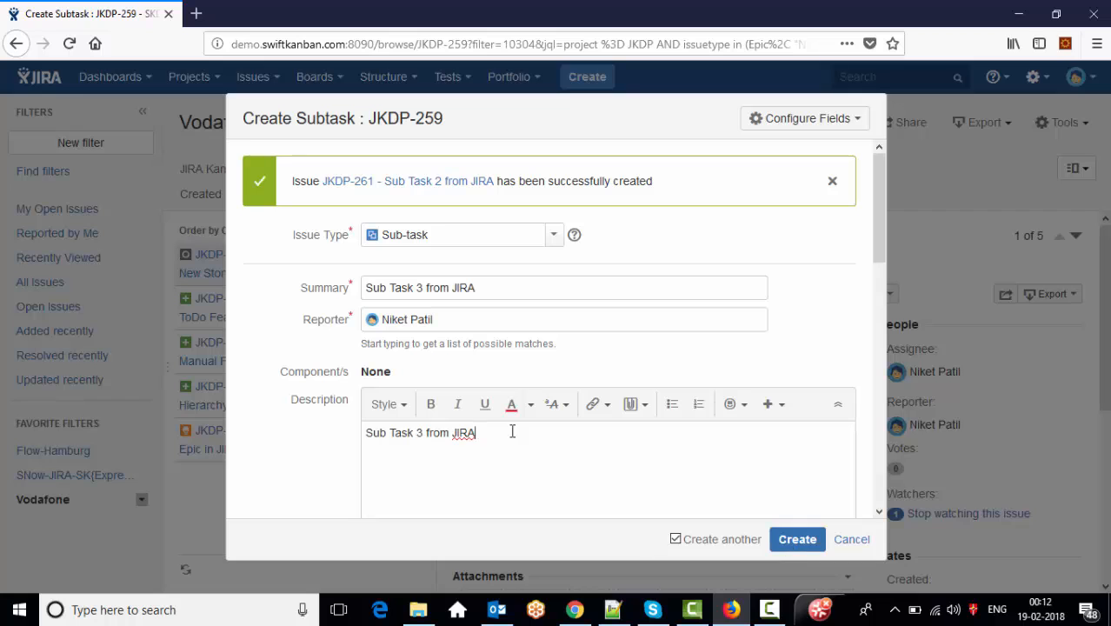
pyautogui.scroll(-6, 880, 432)
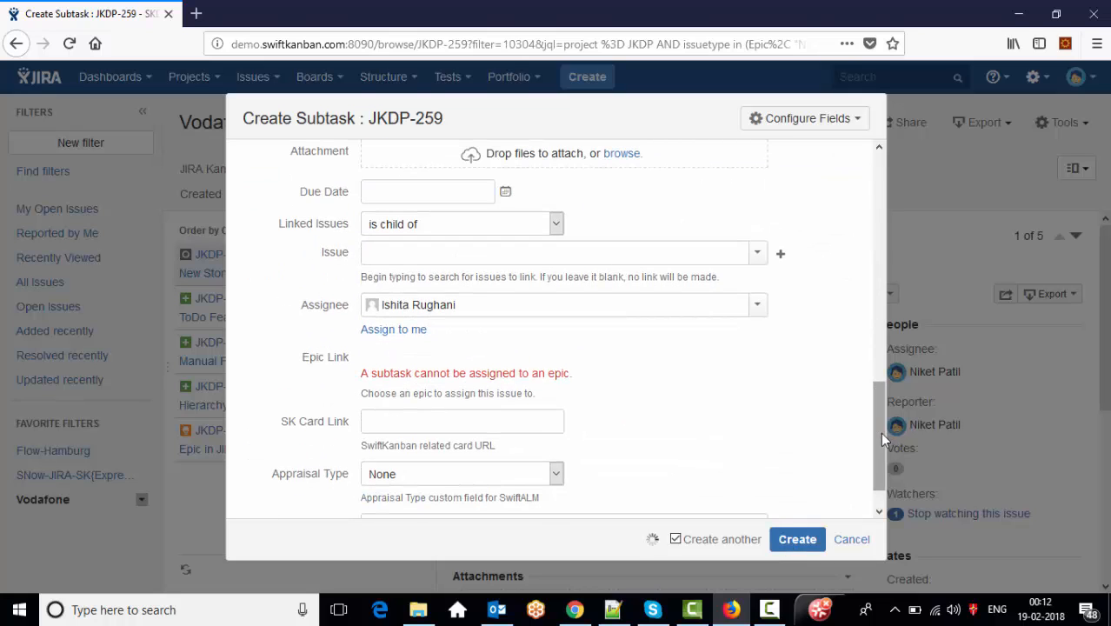
pyautogui.click(733, 544)
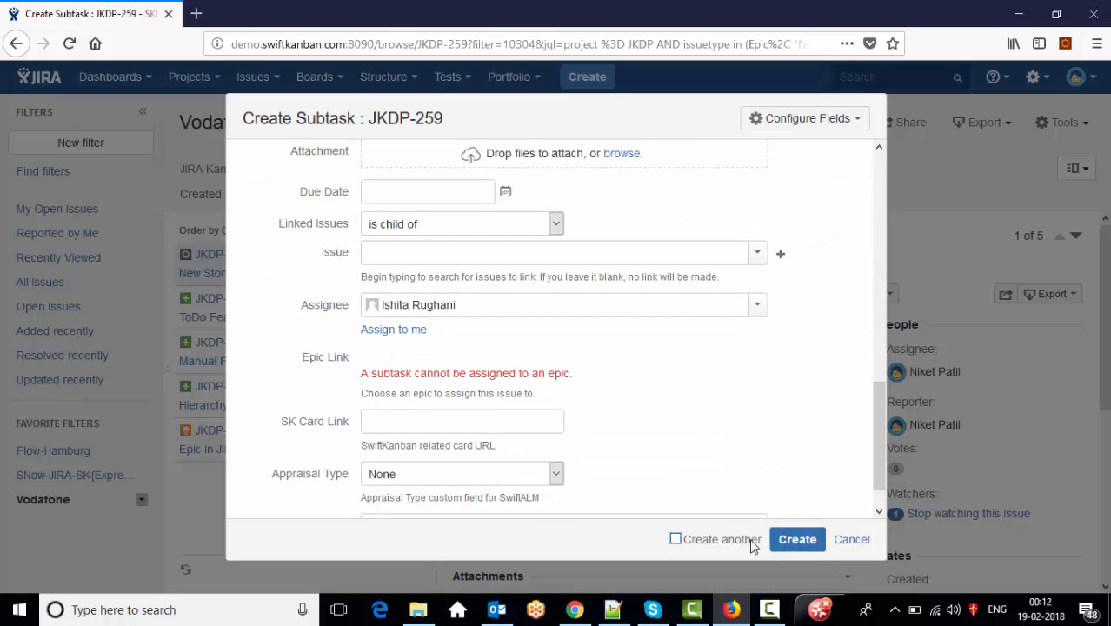
pyautogui.click(799, 548)
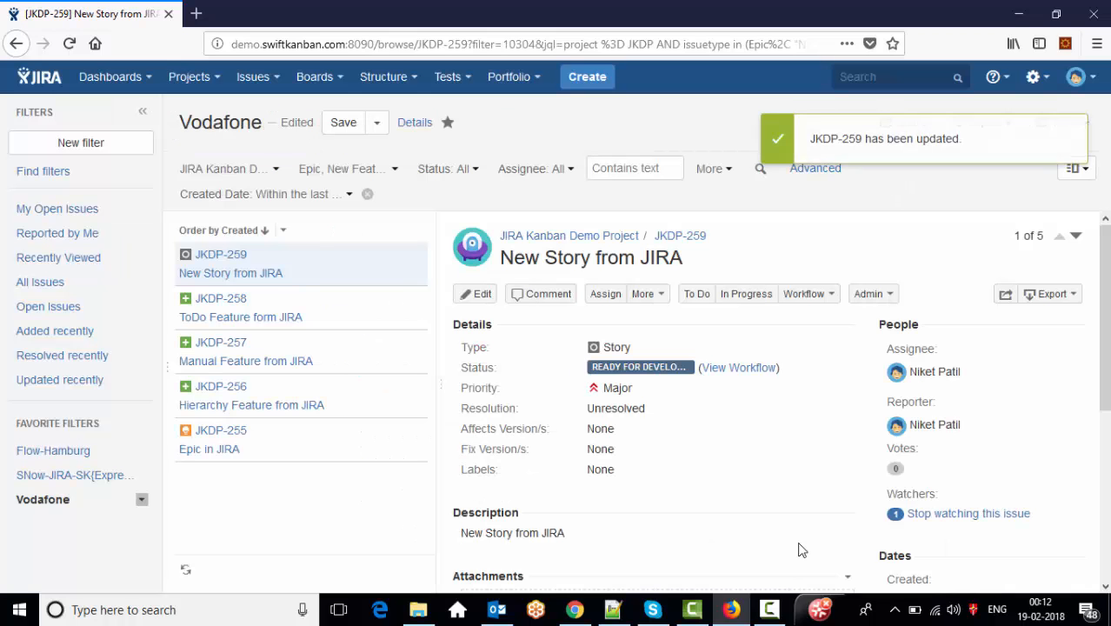
# - Check the New Story card's linked cards, then drag TASK63 across to the Closed column
pyautogui.click(760, 172)
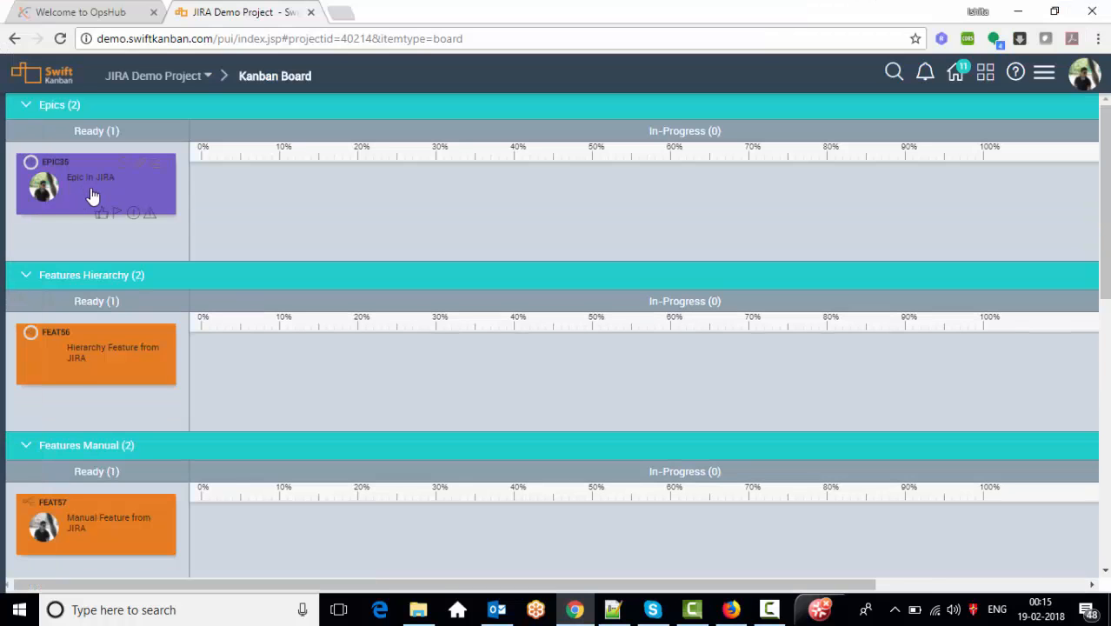
pyautogui.moveTo(1106, 177); pyautogui.dragTo(1105, 443)
pyautogui.click(56, 182)
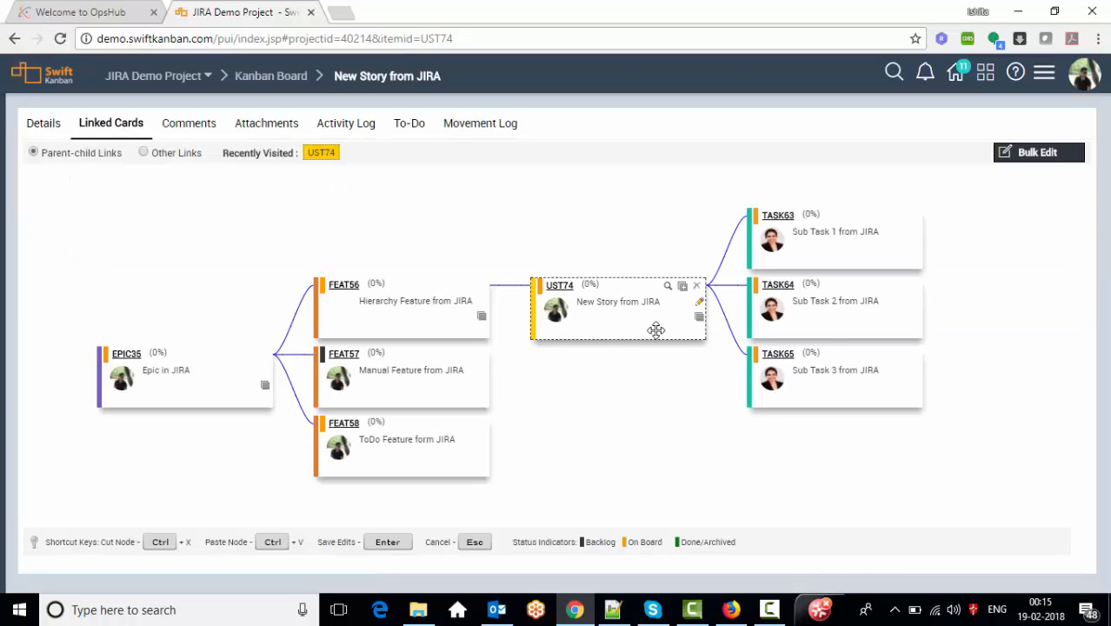
pyautogui.click(281, 88)
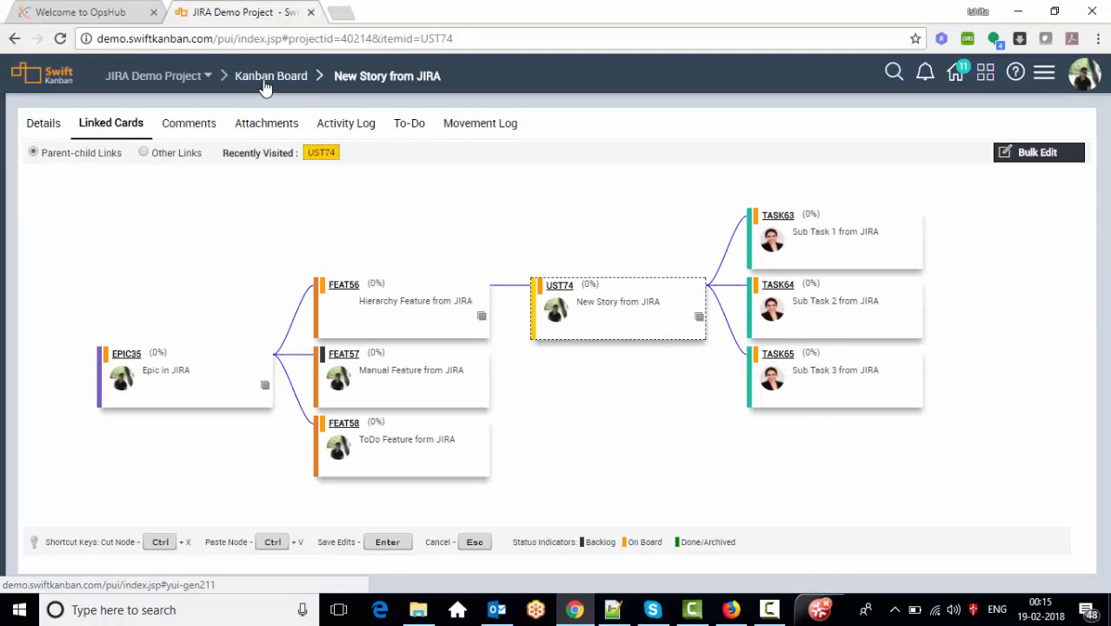
pyautogui.moveTo(97, 461); pyautogui.dragTo(426, 550)
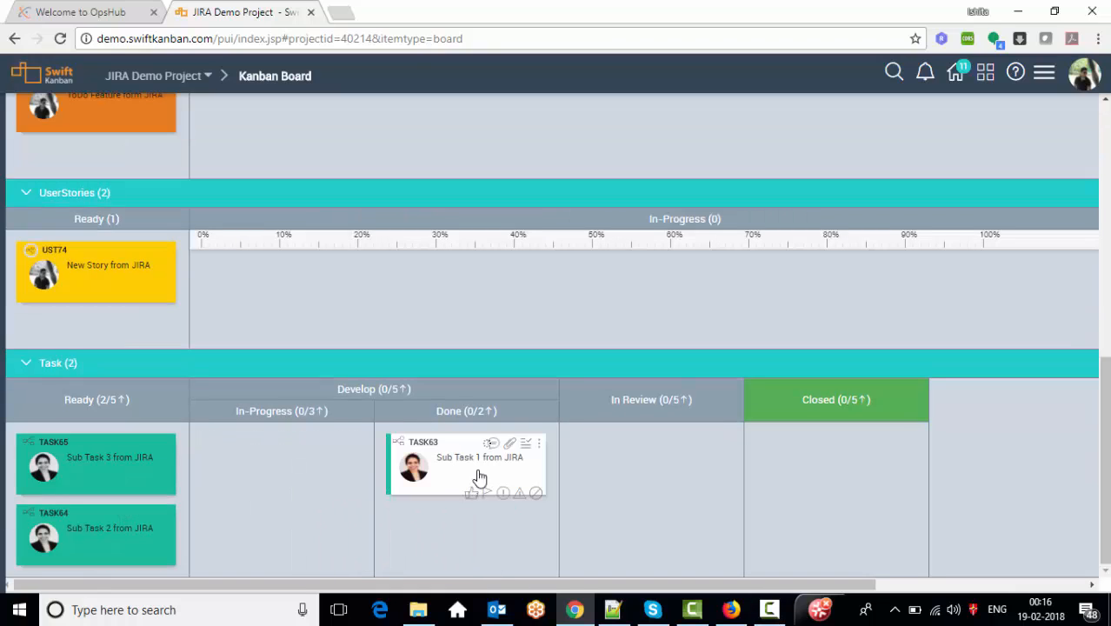
pyautogui.moveTo(507, 469); pyautogui.dragTo(631, 493)
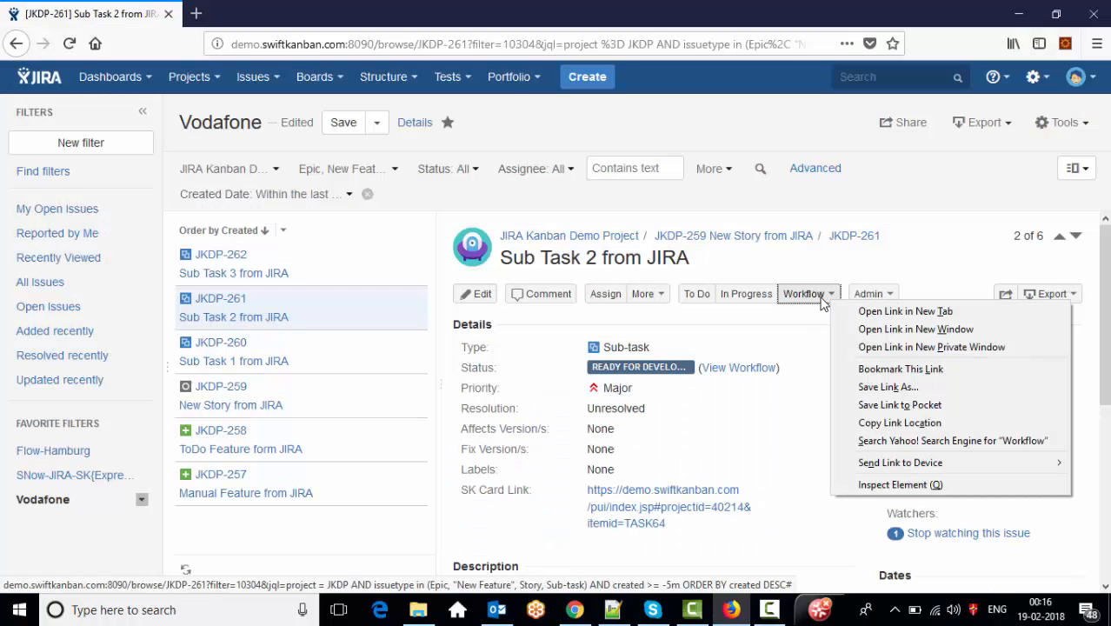
# - Set Sub Task 2 and Sub Task 3 to Closed through JIRA's Workflow menu, then return to the board
pyautogui.click(809, 294)
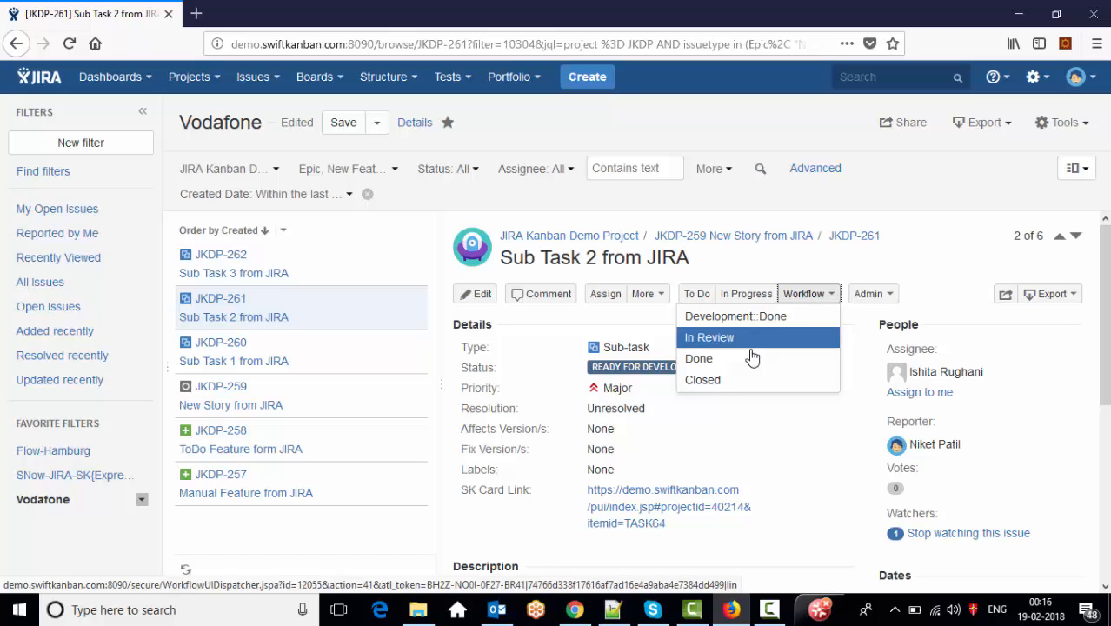
pyautogui.click(696, 379)
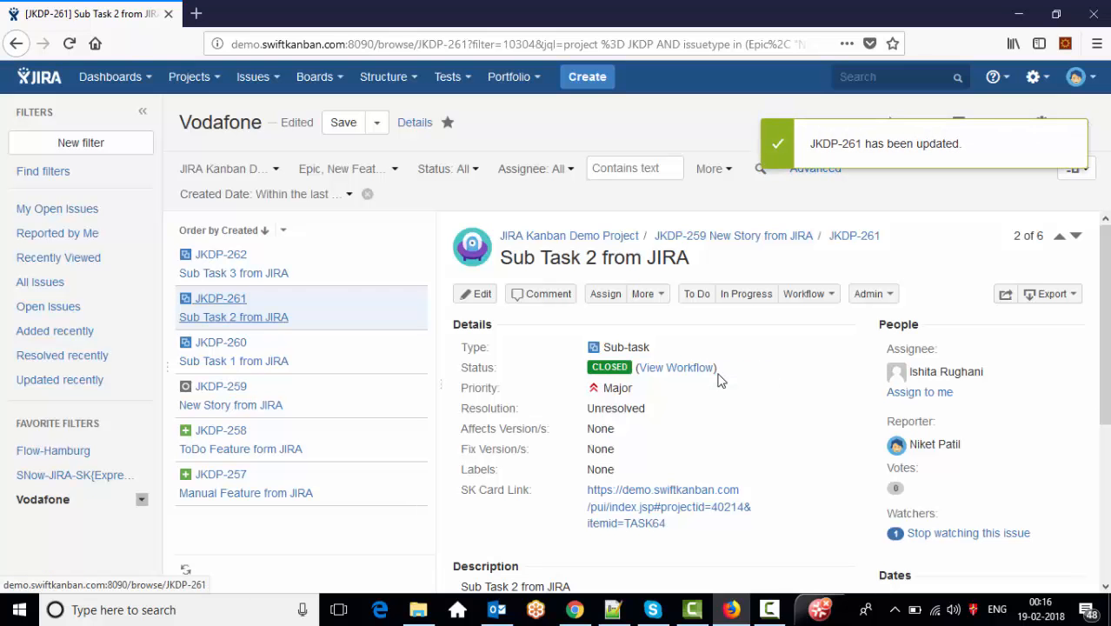
pyautogui.click(222, 265)
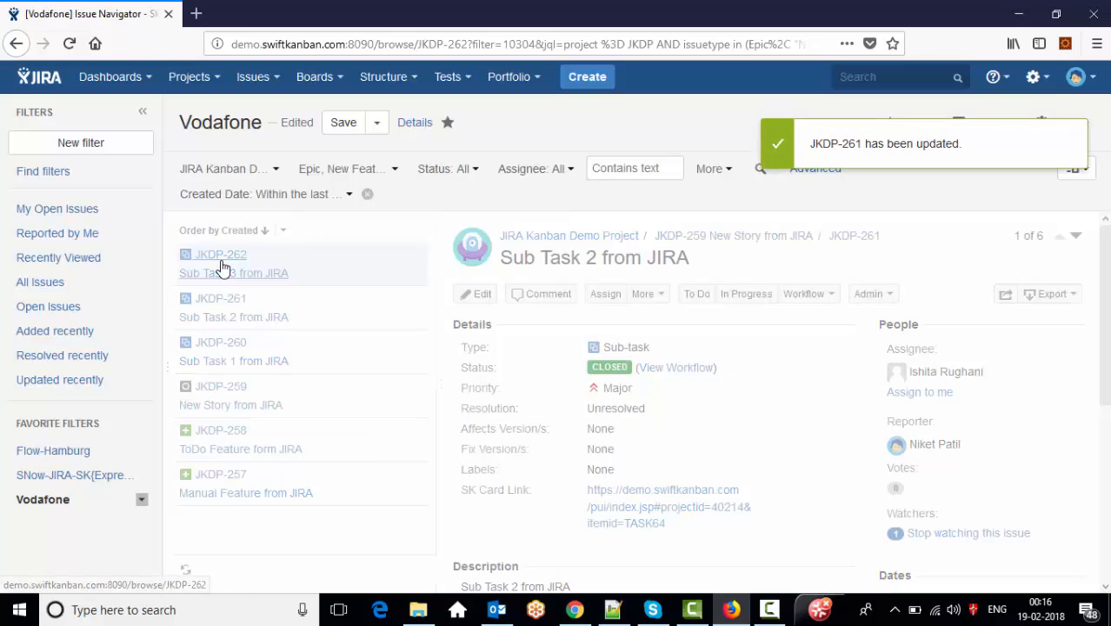
pyautogui.click(803, 294)
pyautogui.click(703, 380)
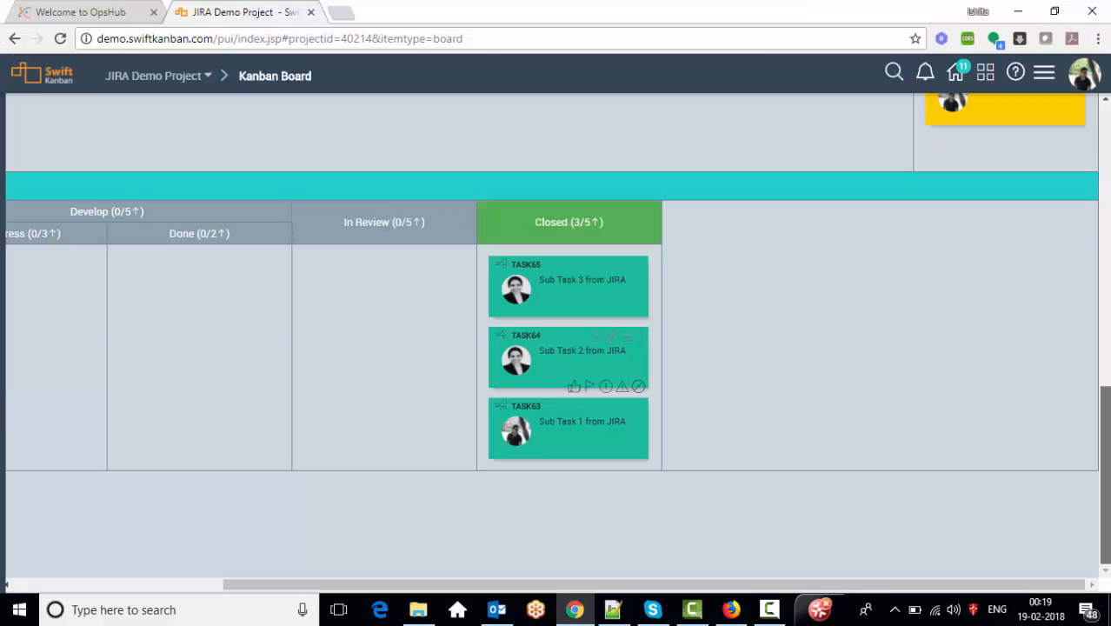
pyautogui.moveTo(1106, 480); pyautogui.dragTo(1091, 231)
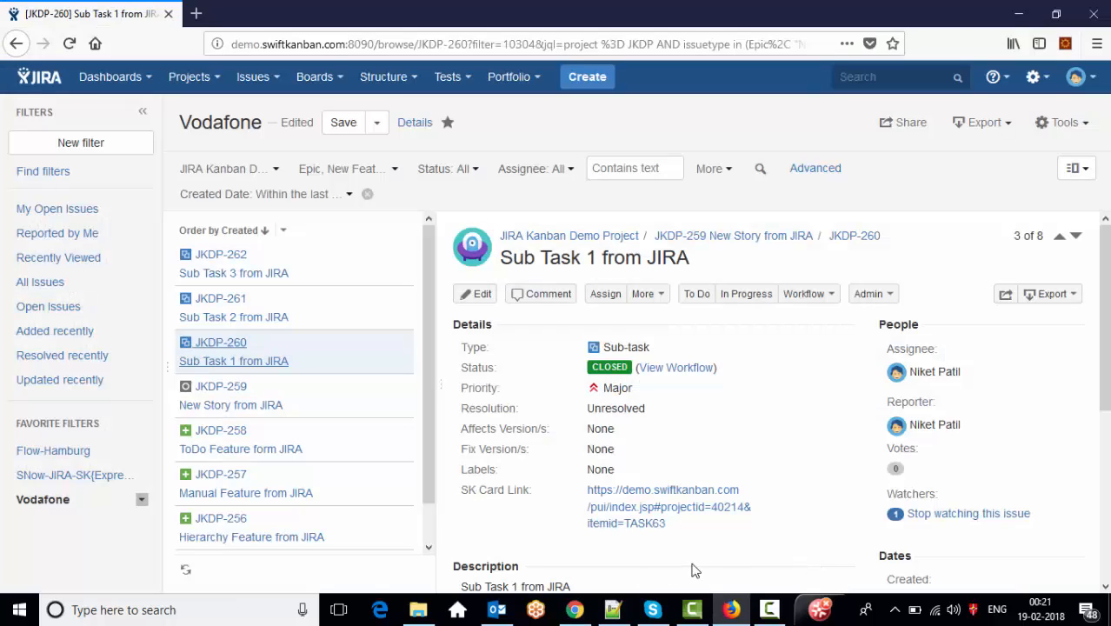
pyautogui.click(574, 609)
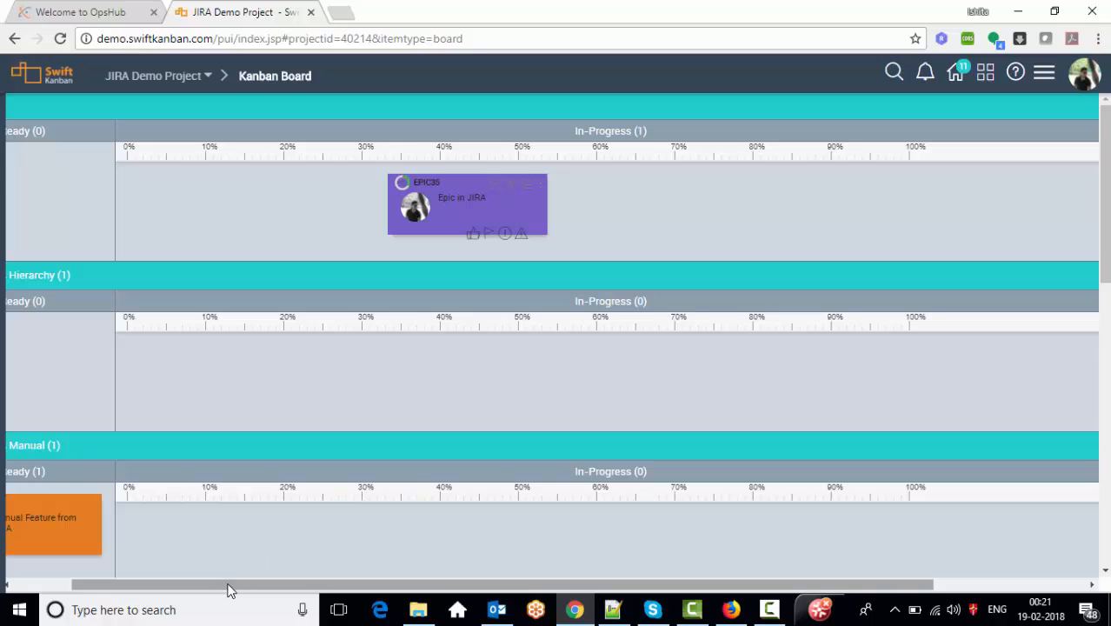
# - Expand the Manual Feature from JIRA card's details and enter 50 as its Progress
pyautogui.moveTo(191, 584); pyautogui.dragTo(152, 580)
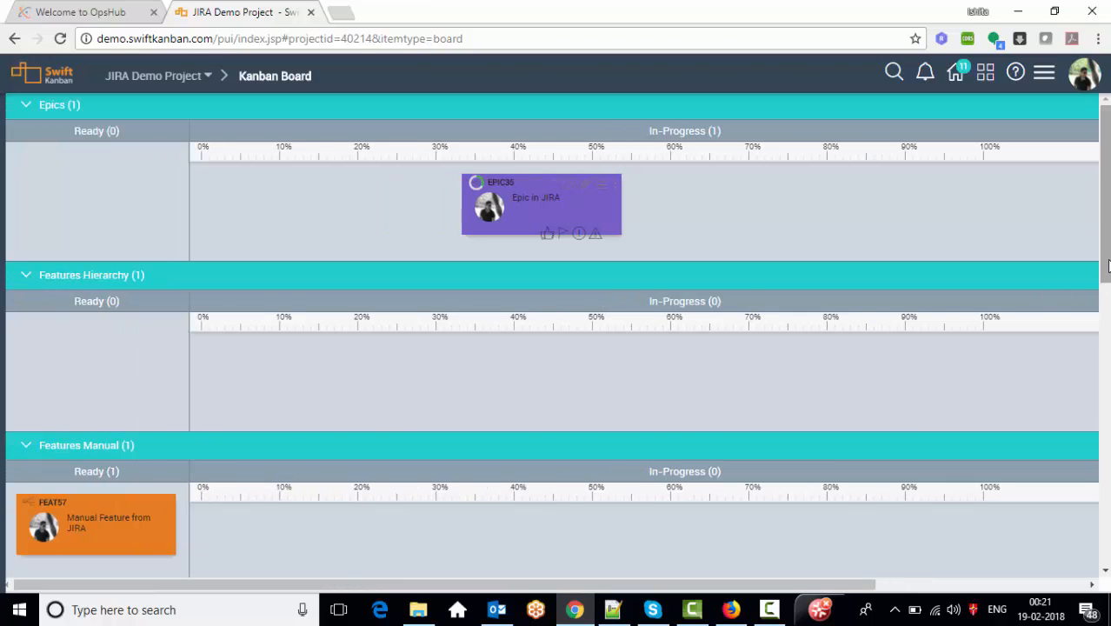
pyautogui.moveTo(1104, 284); pyautogui.dragTo(1108, 361)
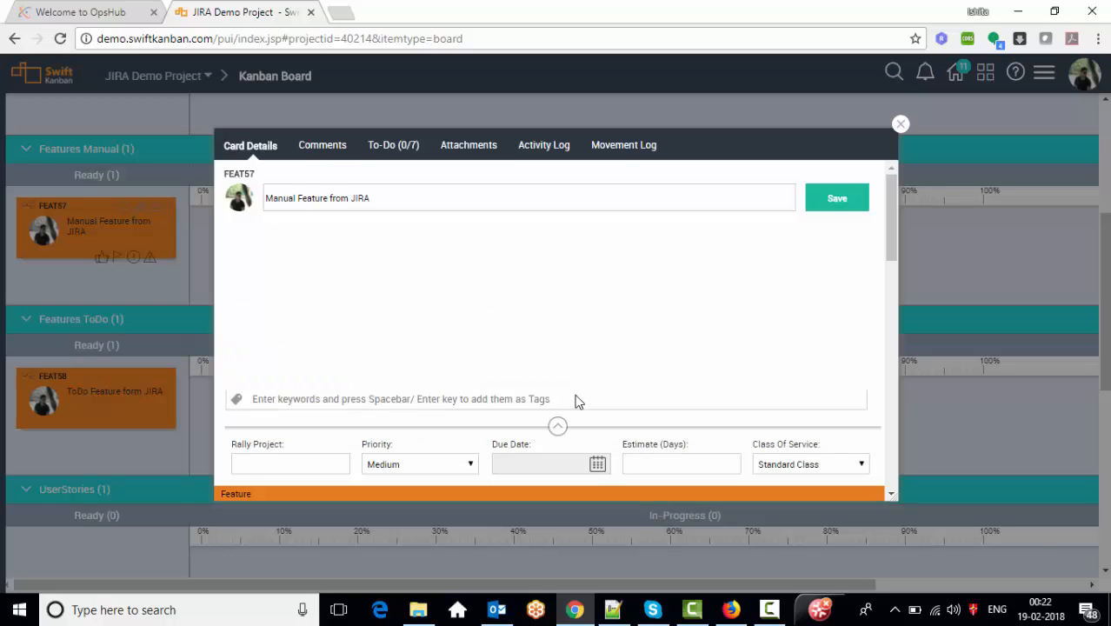
pyautogui.click(561, 448)
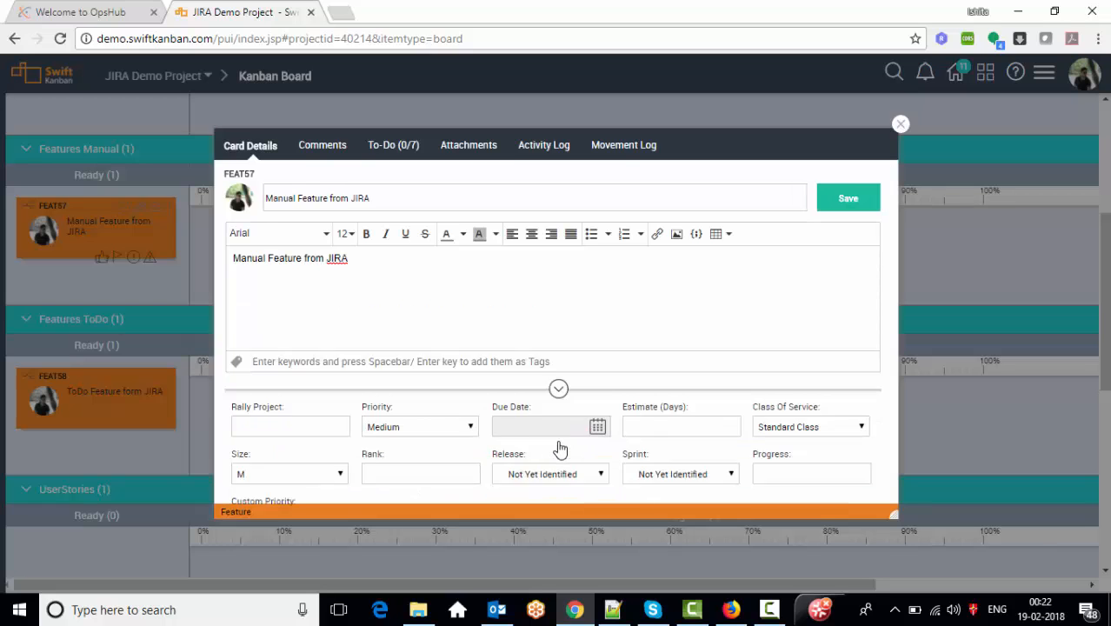
pyautogui.click(777, 415)
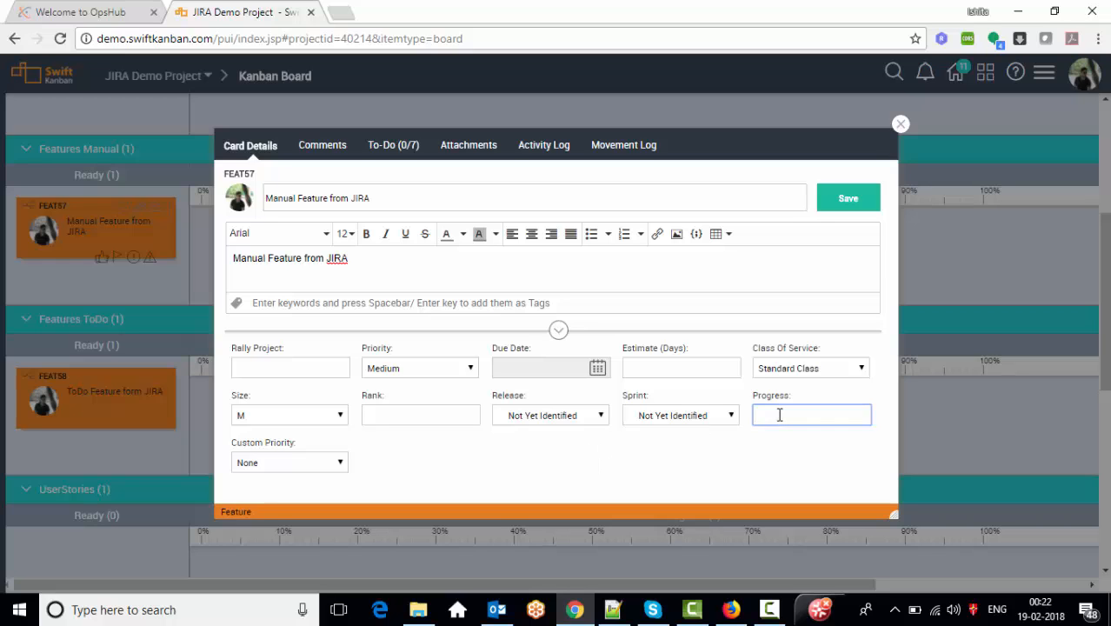
pyautogui.write('50')
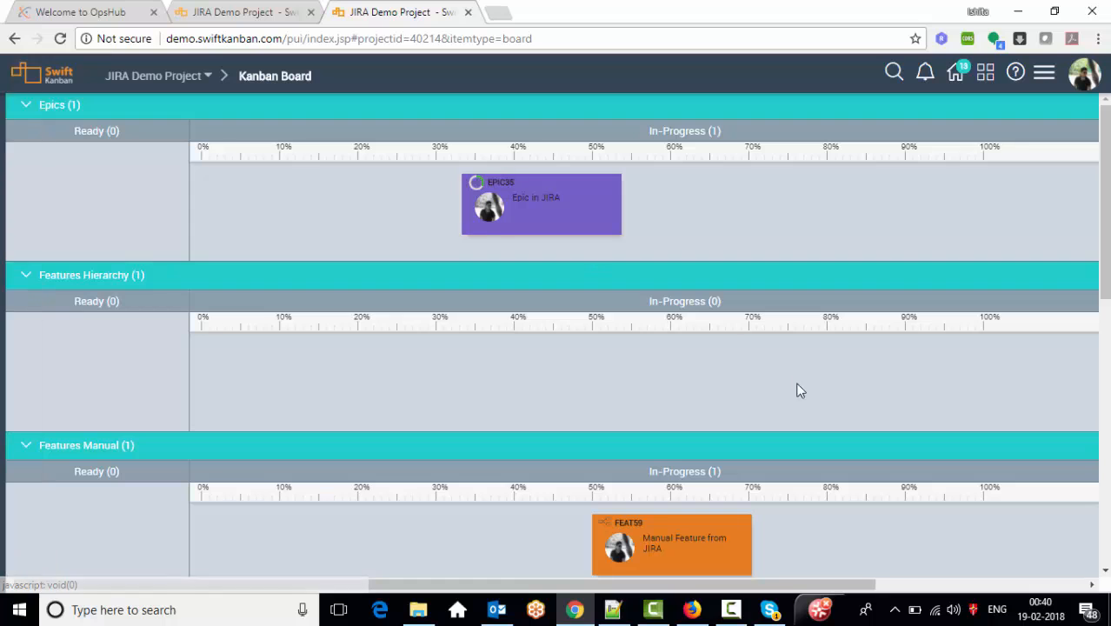
# - Raise the FEAT59 Manual Feature card's Progress to 100 and save it
pyautogui.moveTo(1105, 247); pyautogui.dragTo(1106, 353)
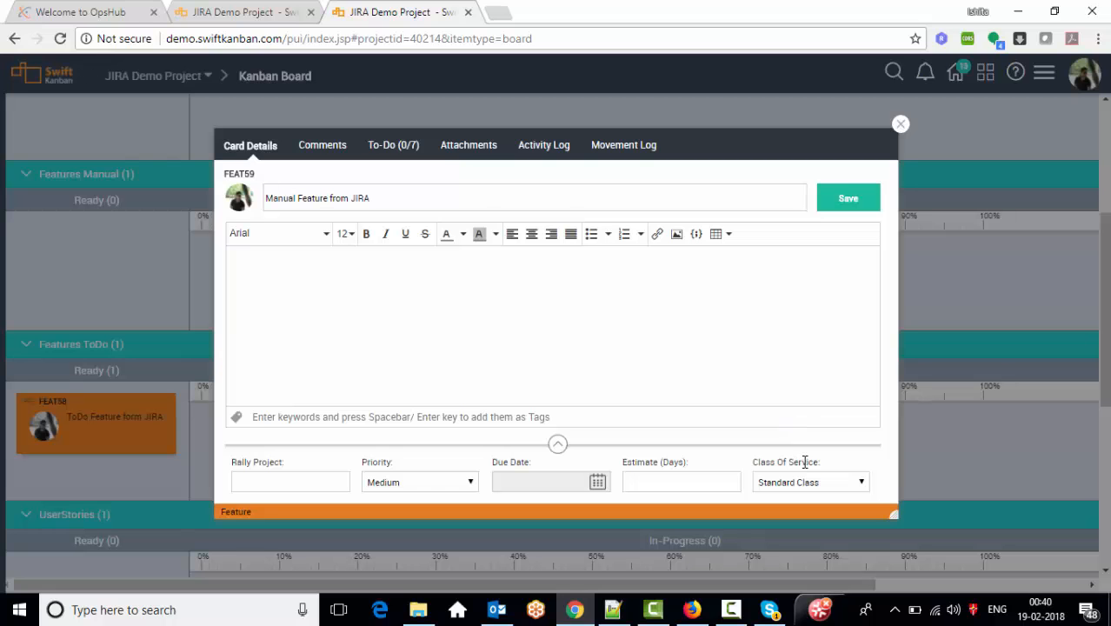
pyautogui.click(557, 445)
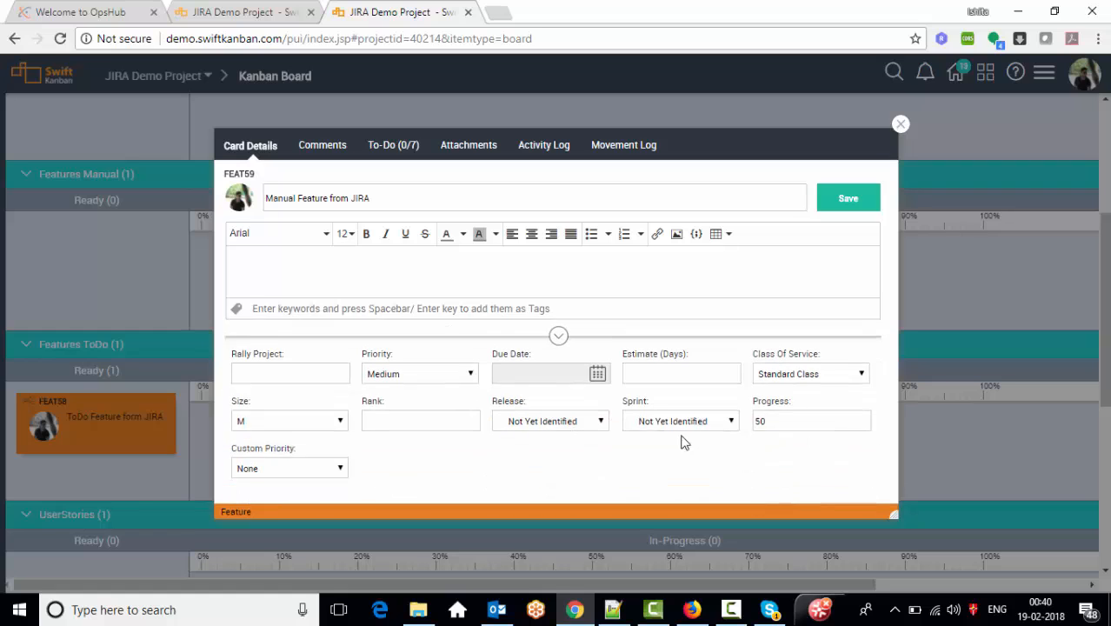
pyautogui.click(796, 422)
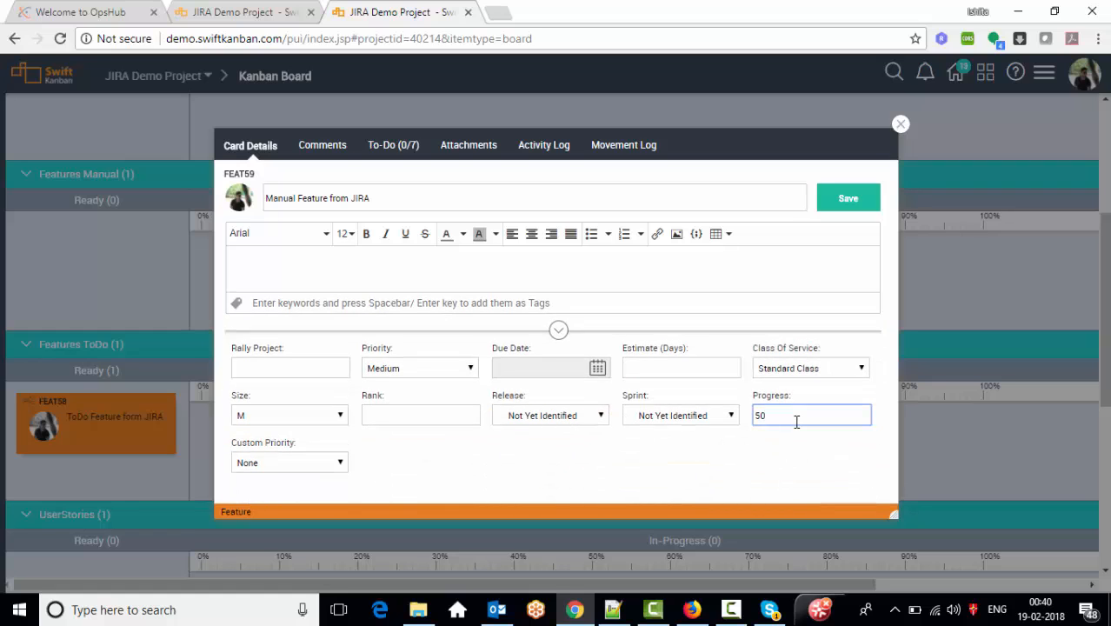
pyautogui.write('100')
pyautogui.click(842, 202)
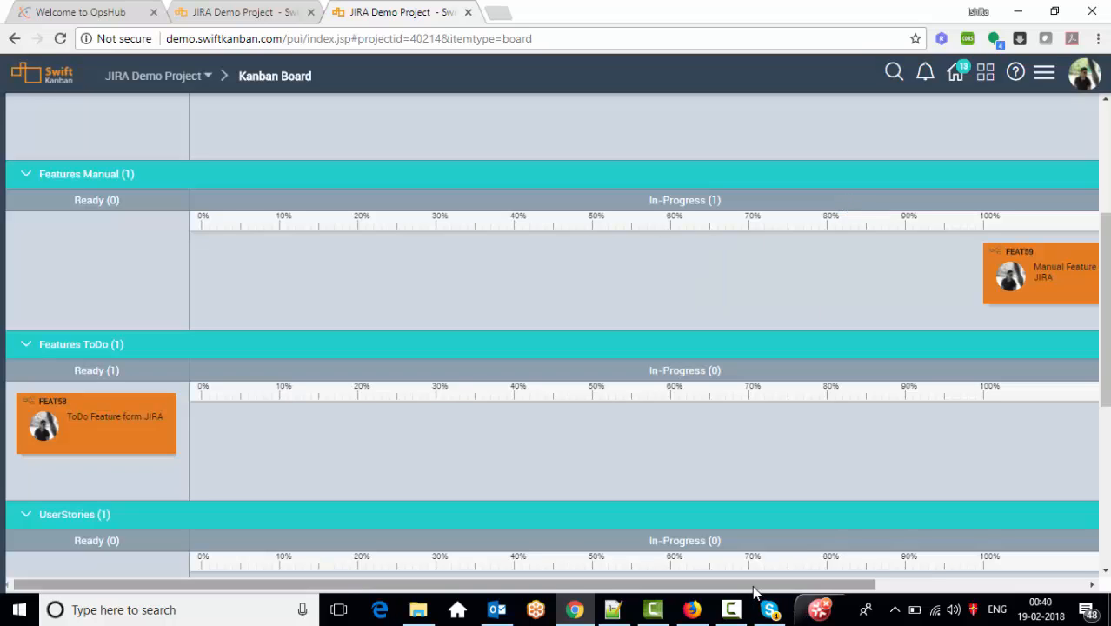
pyautogui.moveTo(754, 588); pyautogui.dragTo(1016, 574)
# - Check the Done columns, then open the 'ToDo Feature form JIRA' card FEAT58
pyautogui.moveTo(3, 430)
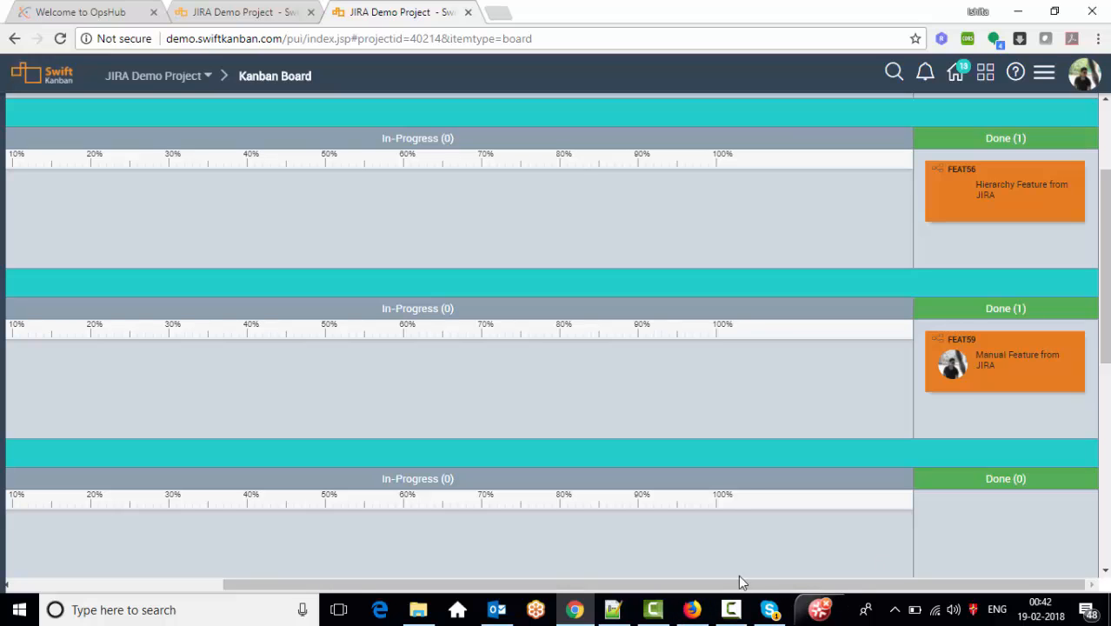
pyautogui.click(55, 584)
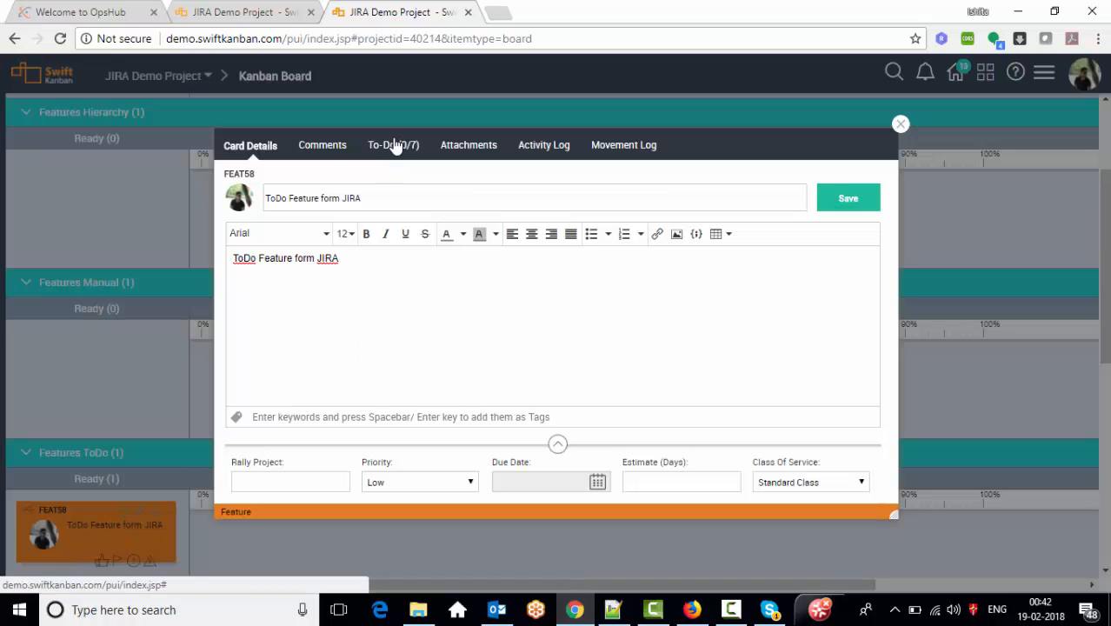
# - In FEAT58's to-do list, mark Design as Completed, keep Ready as its column, and assign an owner
pyautogui.click(394, 145)
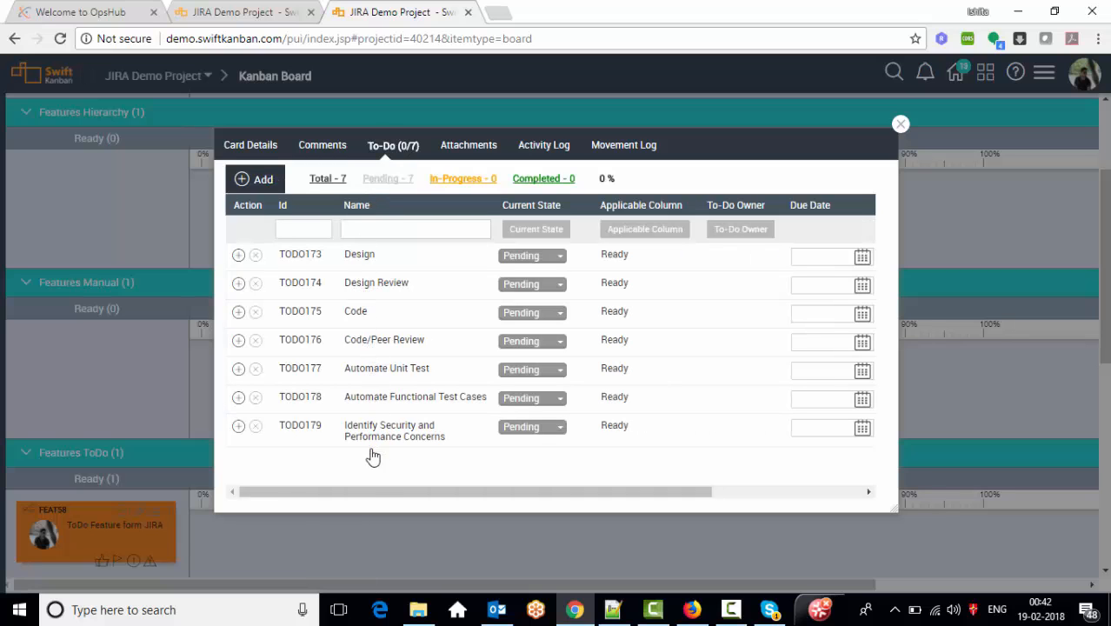
pyautogui.moveTo(375, 497); pyautogui.dragTo(336, 470)
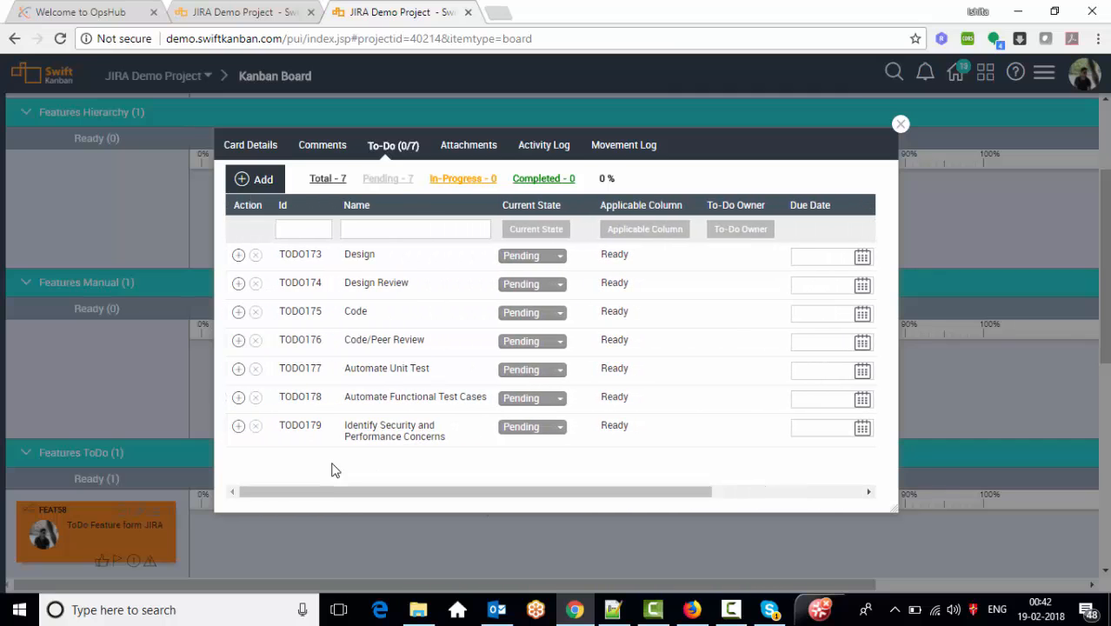
pyautogui.click(546, 260)
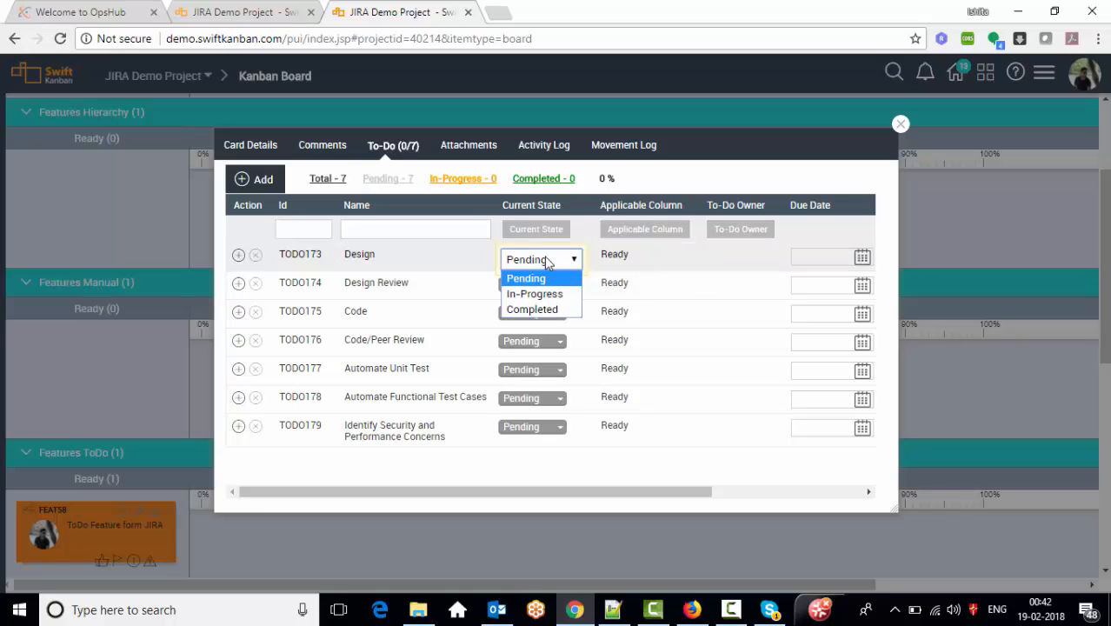
pyautogui.click(544, 309)
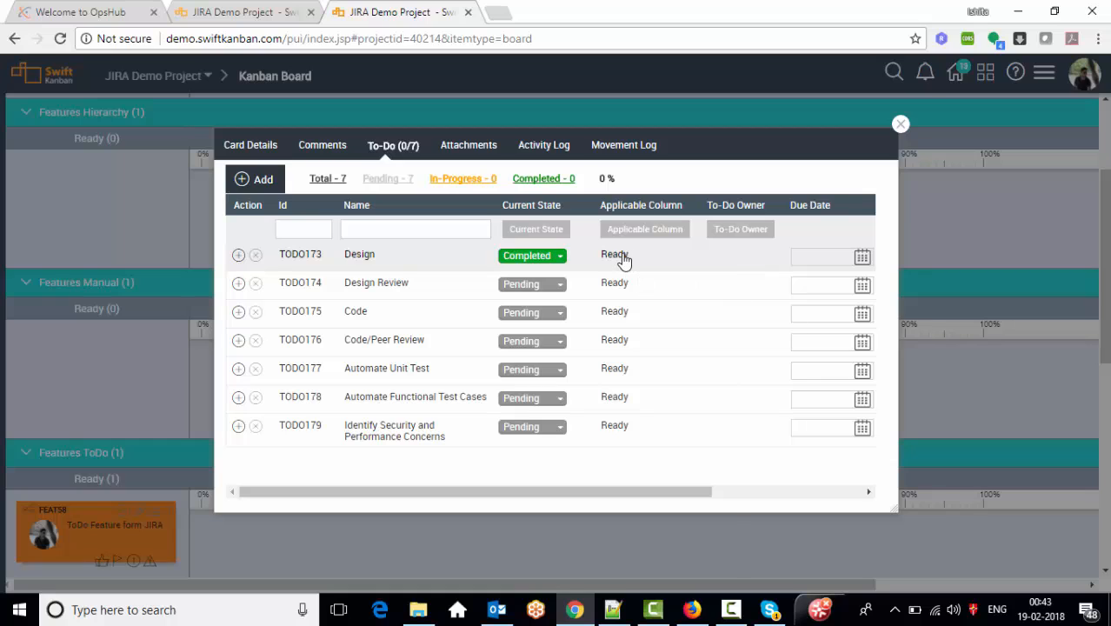
pyautogui.click(623, 259)
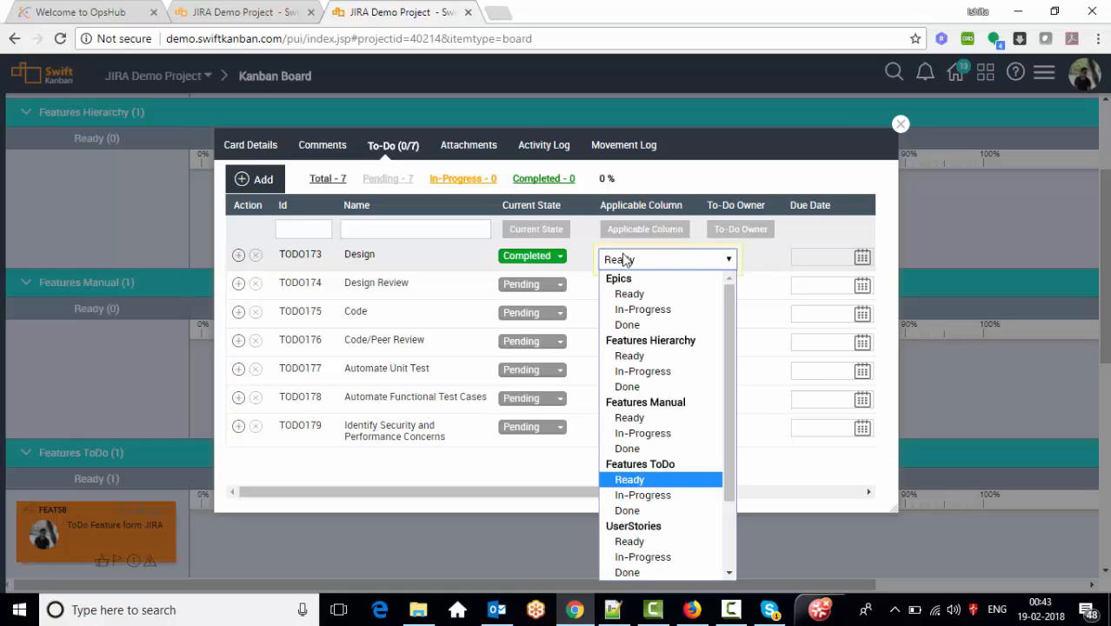
pyautogui.click(757, 261)
pyautogui.click(758, 261)
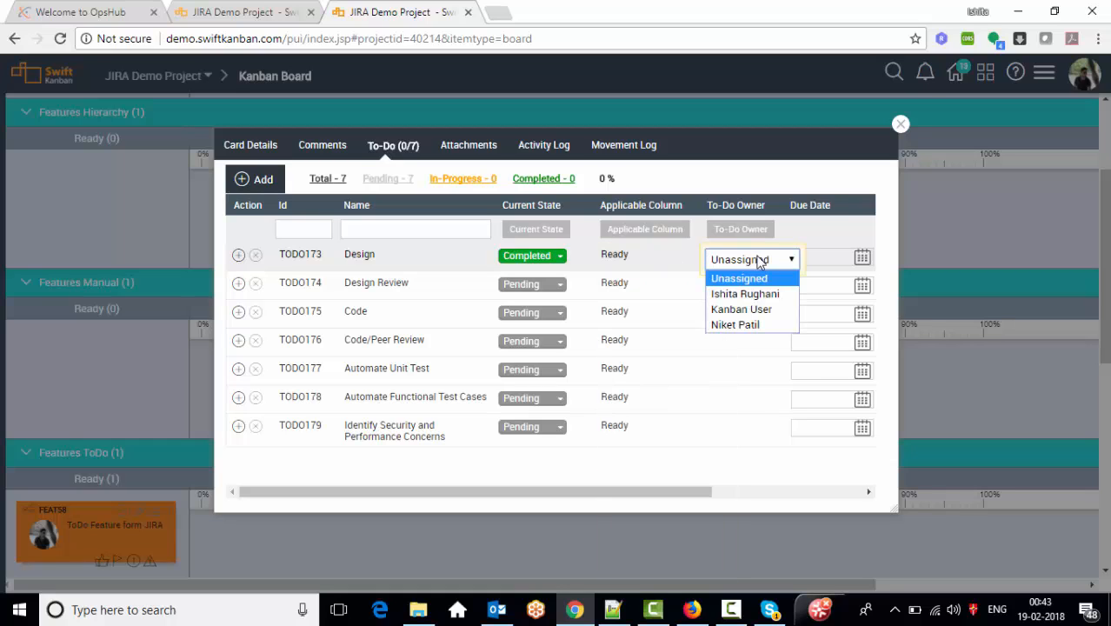
pyautogui.click(745, 295)
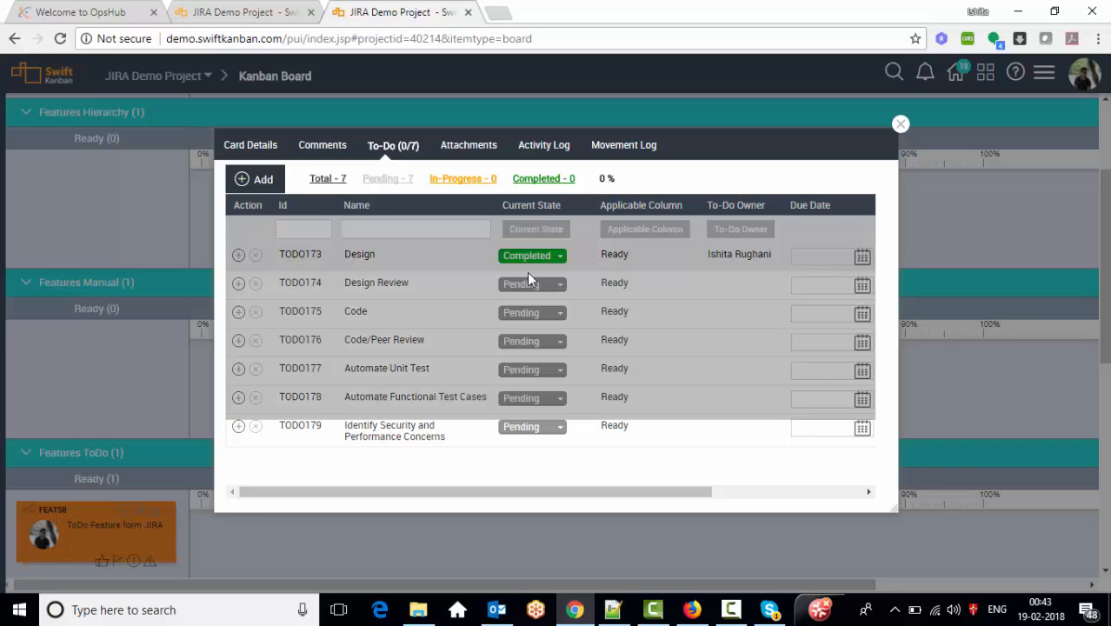
# - Mark Design Review, Code and Code/Peer Review as Completed and set their owners
pyautogui.click(530, 286)
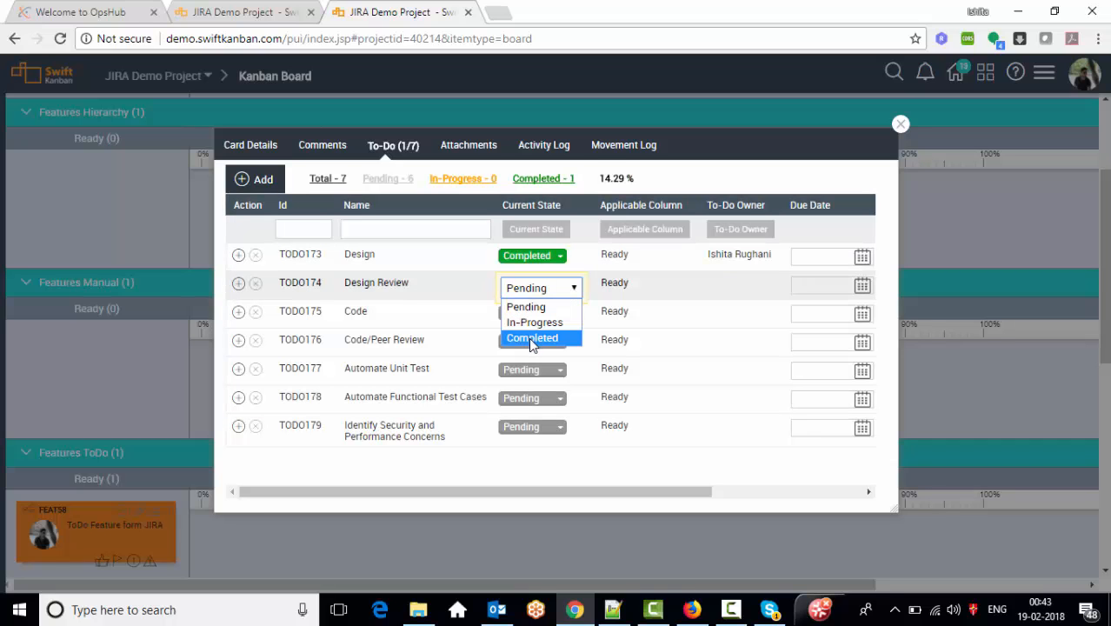
pyautogui.click(529, 338)
pyautogui.click(530, 313)
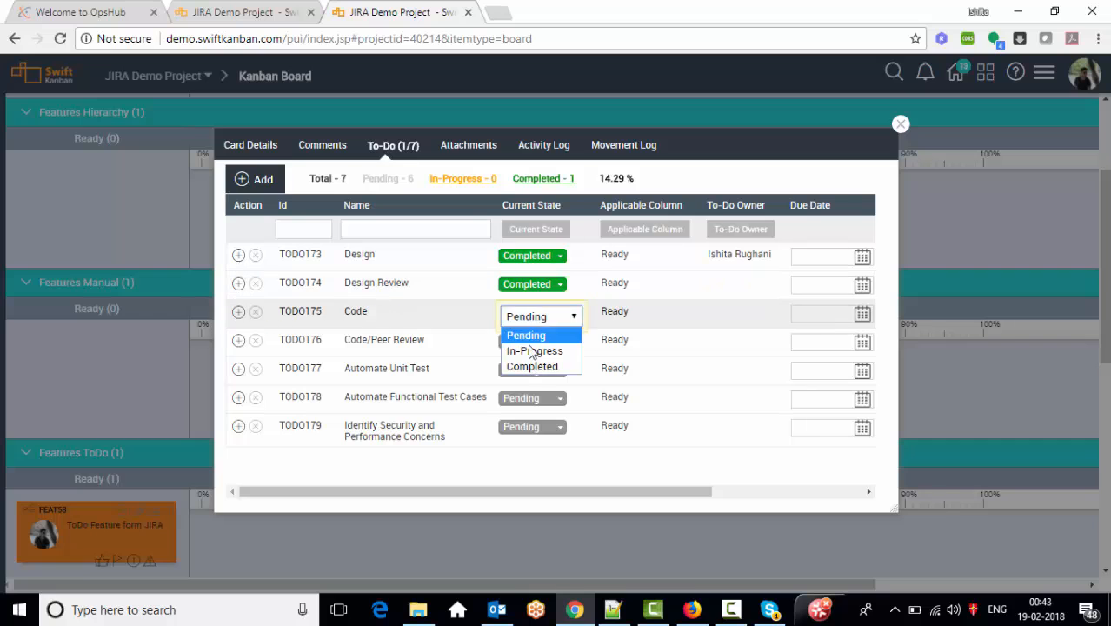
pyautogui.click(528, 365)
pyautogui.click(527, 342)
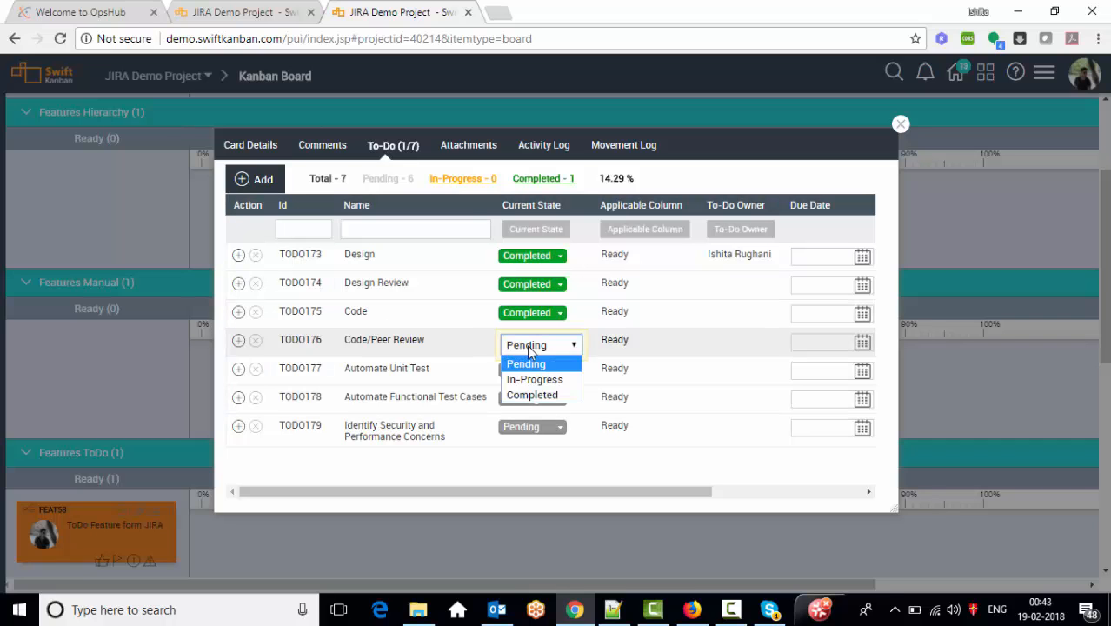
pyautogui.click(533, 395)
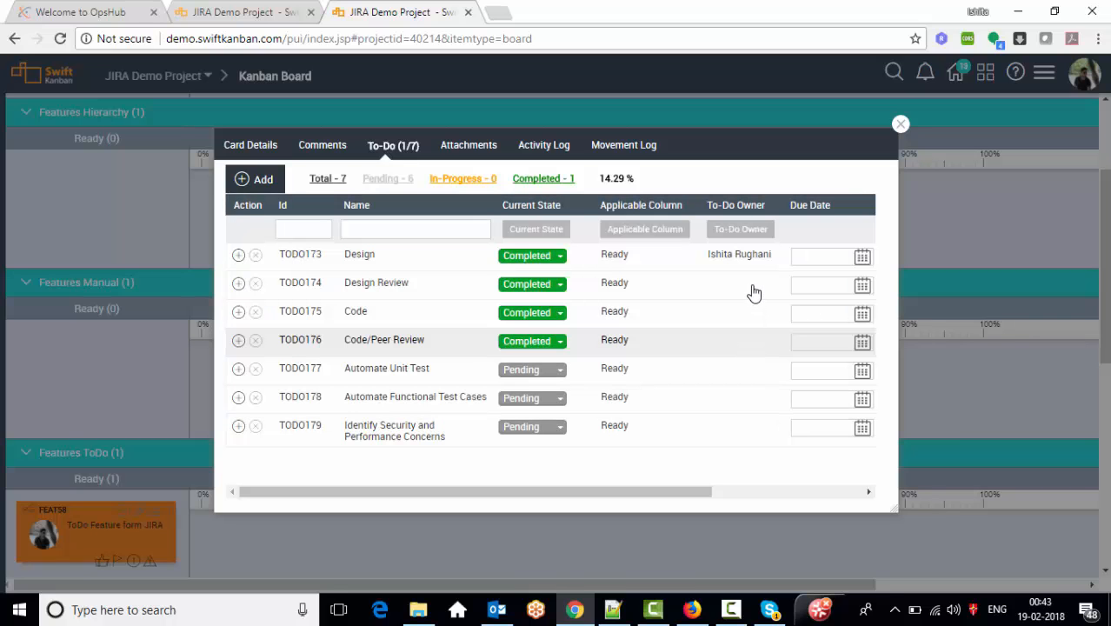
pyautogui.click(753, 291)
pyautogui.click(753, 294)
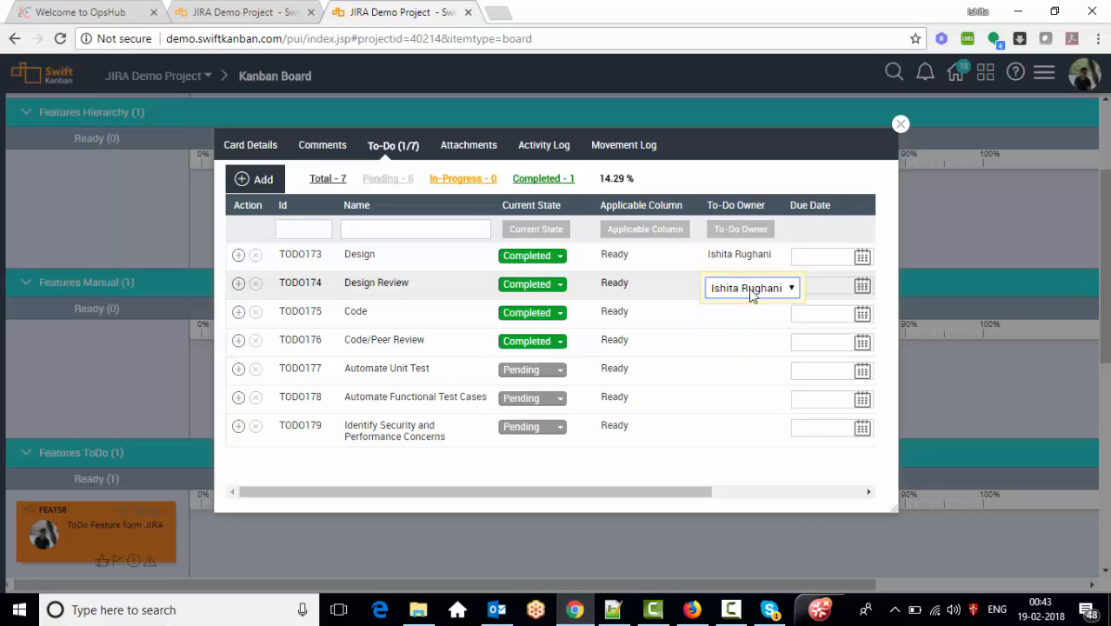
pyautogui.click(742, 316)
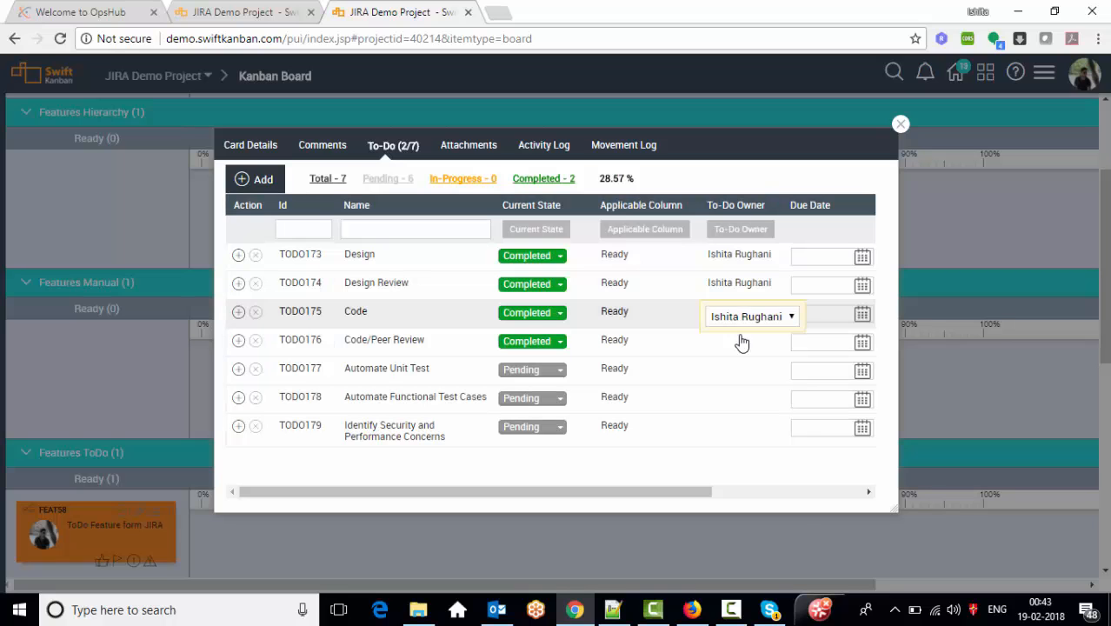
pyautogui.click(740, 345)
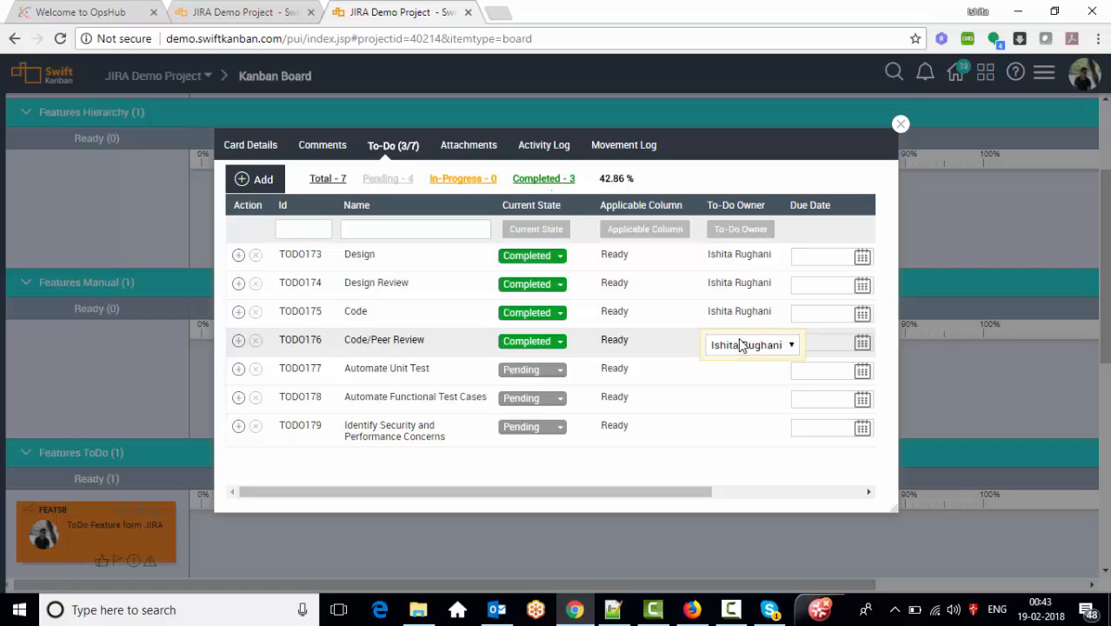
pyautogui.click(252, 148)
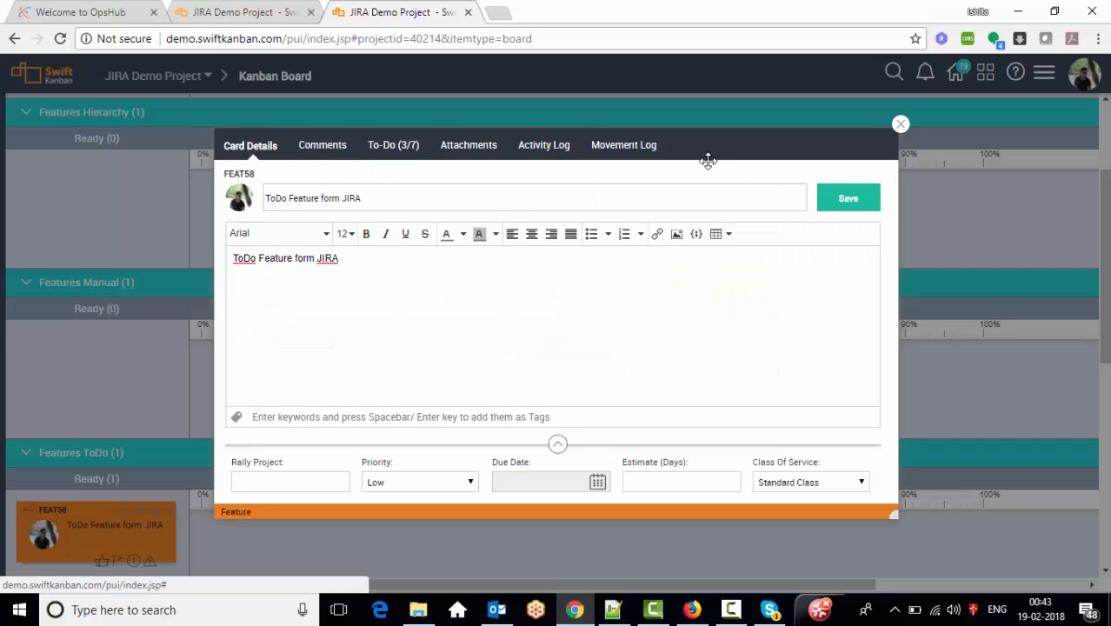
# - Reopen FEAT58's to-dos and mark Automate Unit Test as Completed with an owner
pyautogui.click(901, 125)
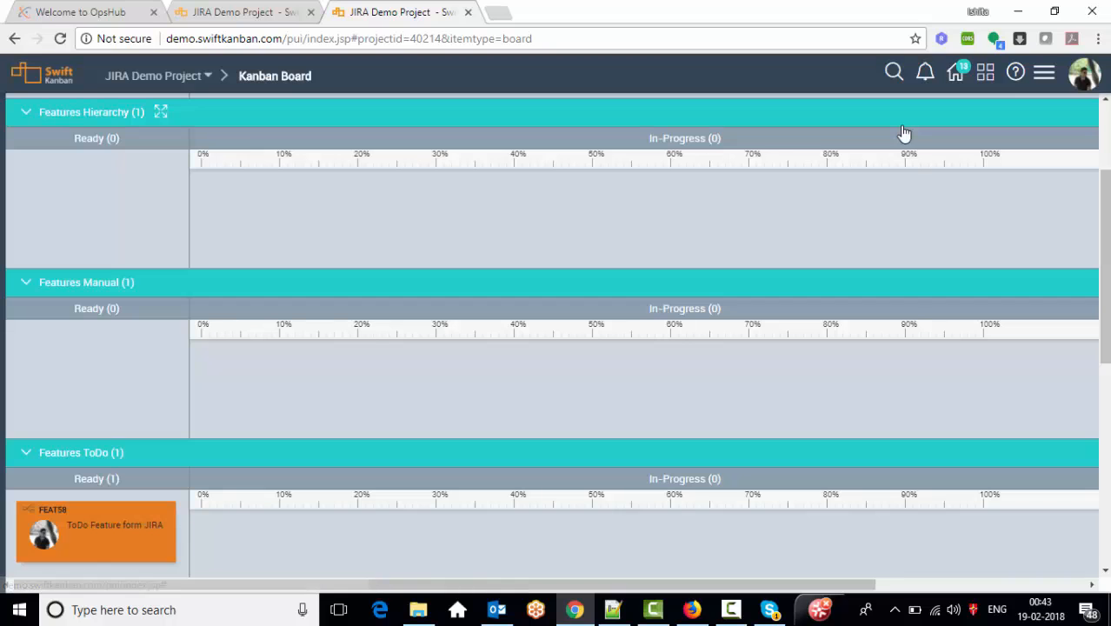
pyautogui.scroll(-3, 709, 348)
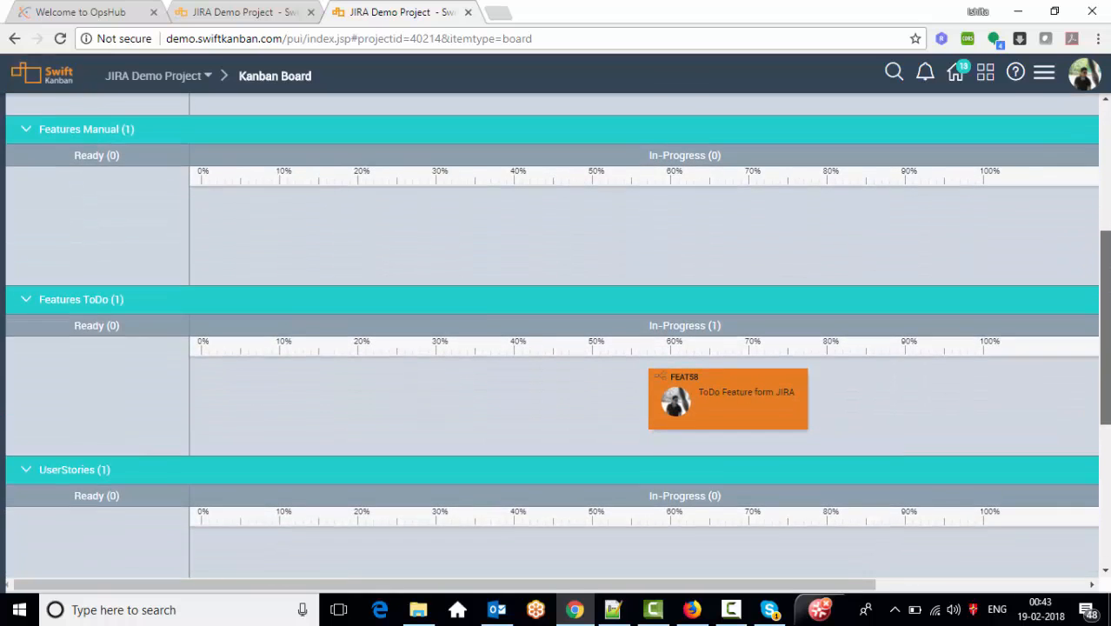
pyautogui.click(727, 322)
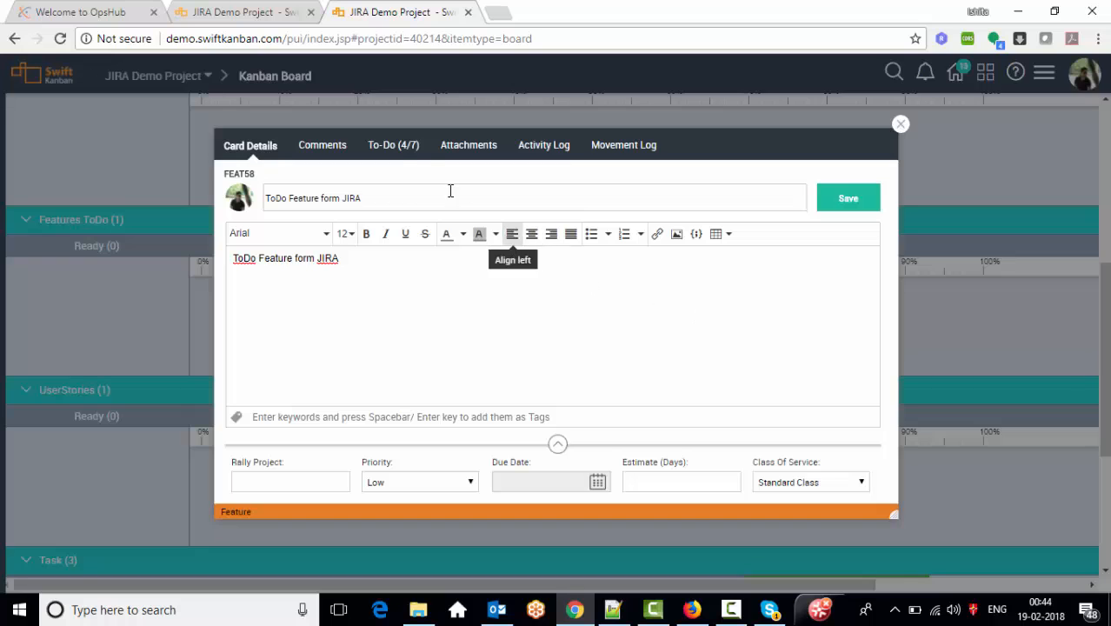
pyautogui.click(402, 149)
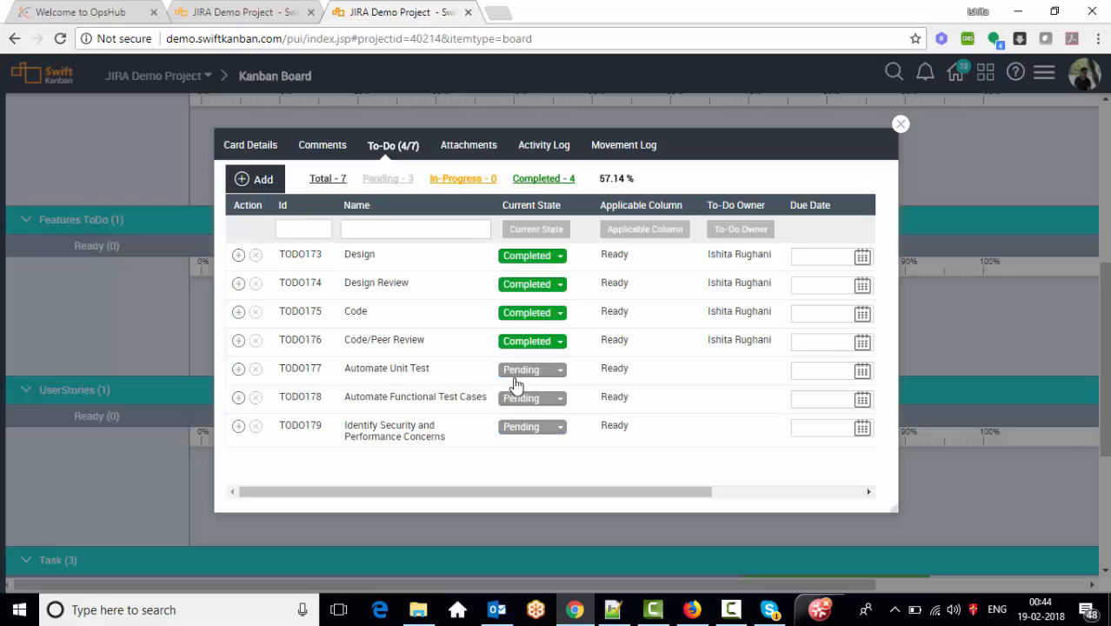
pyautogui.click(520, 380)
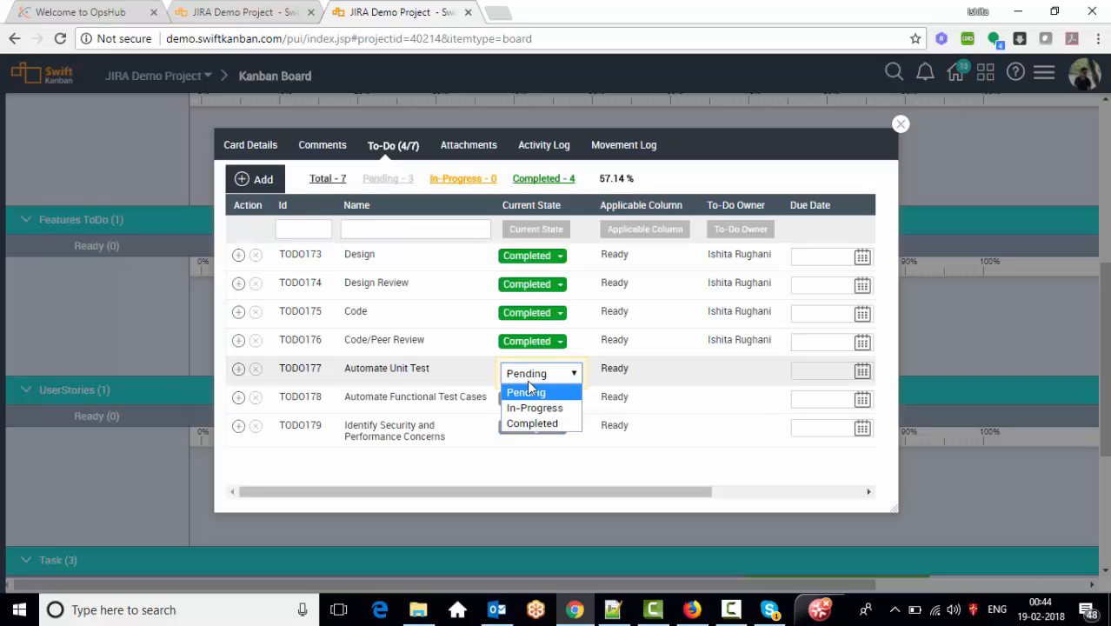
pyautogui.click(548, 425)
pyautogui.click(727, 376)
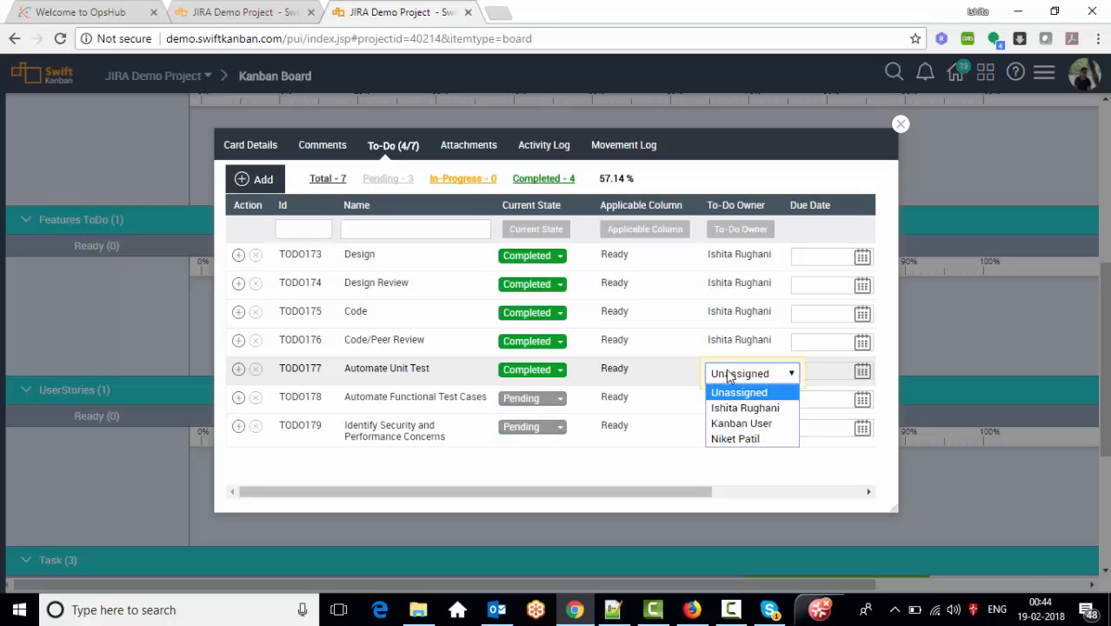
pyautogui.click(733, 409)
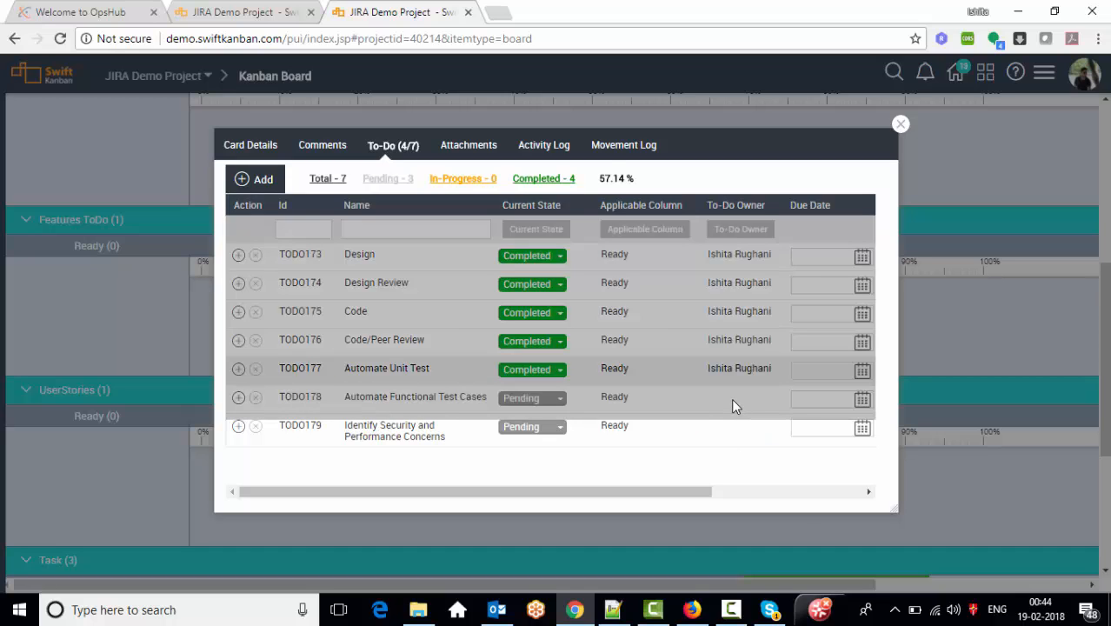
# - Complete Automate Functional Test Cases and the security to-do with owners, then close the card
pyautogui.click(734, 403)
pyautogui.click(734, 402)
pyautogui.click(735, 402)
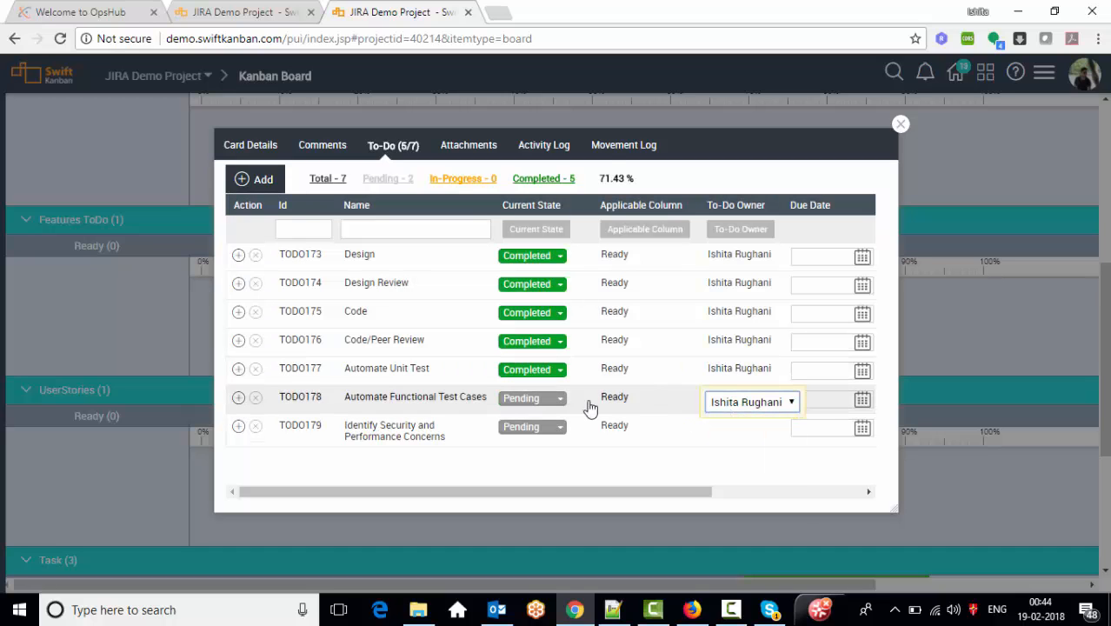
pyautogui.click(535, 399)
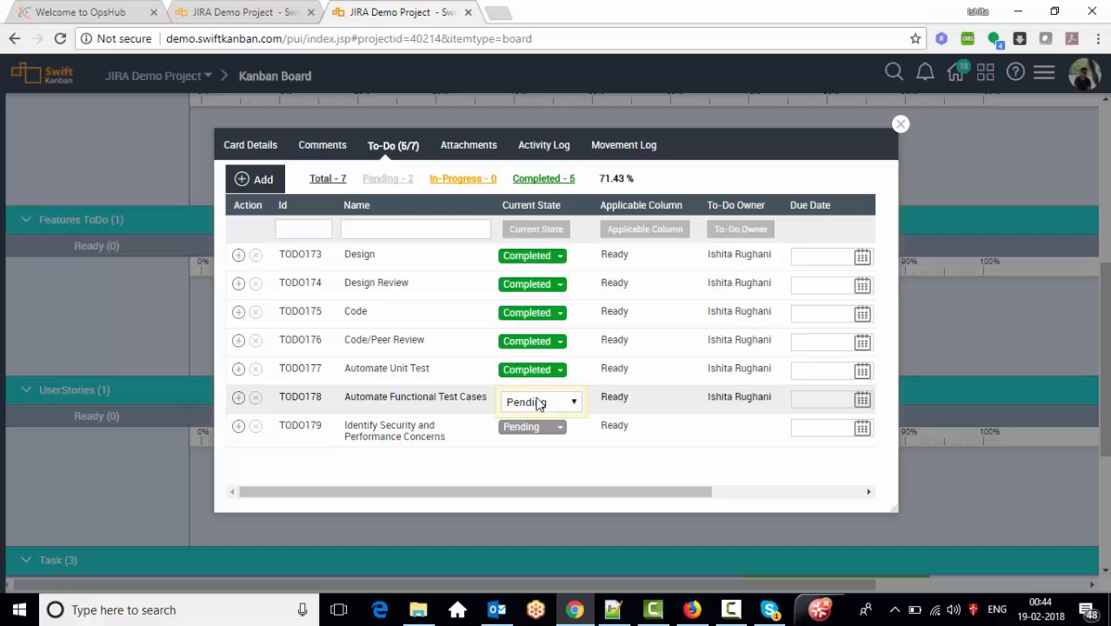
pyautogui.click(539, 403)
pyautogui.click(533, 450)
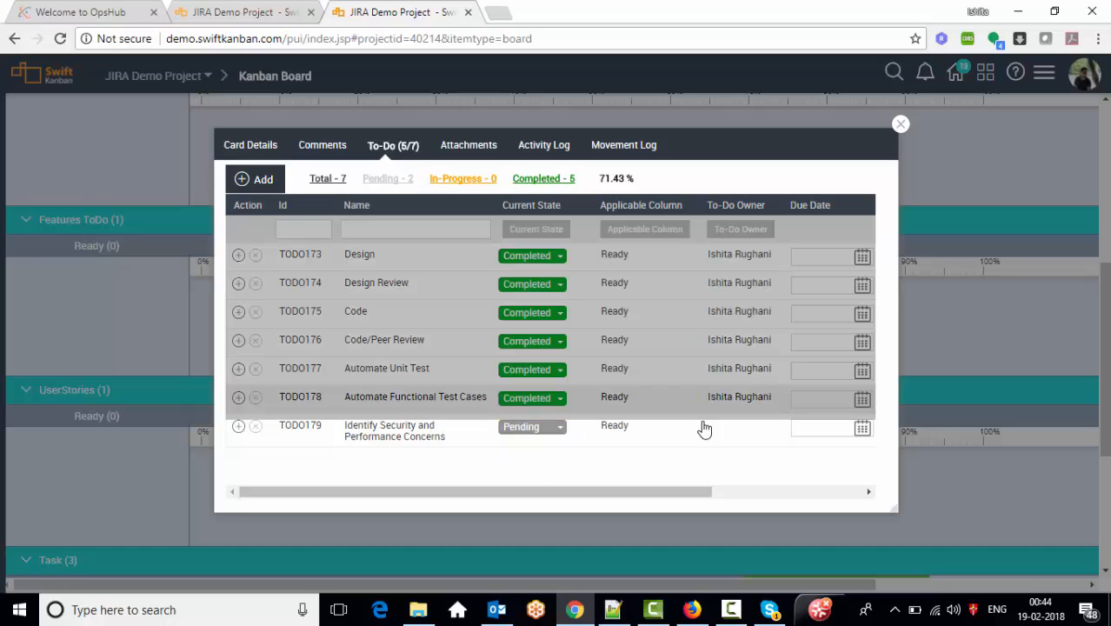
pyautogui.click(750, 435)
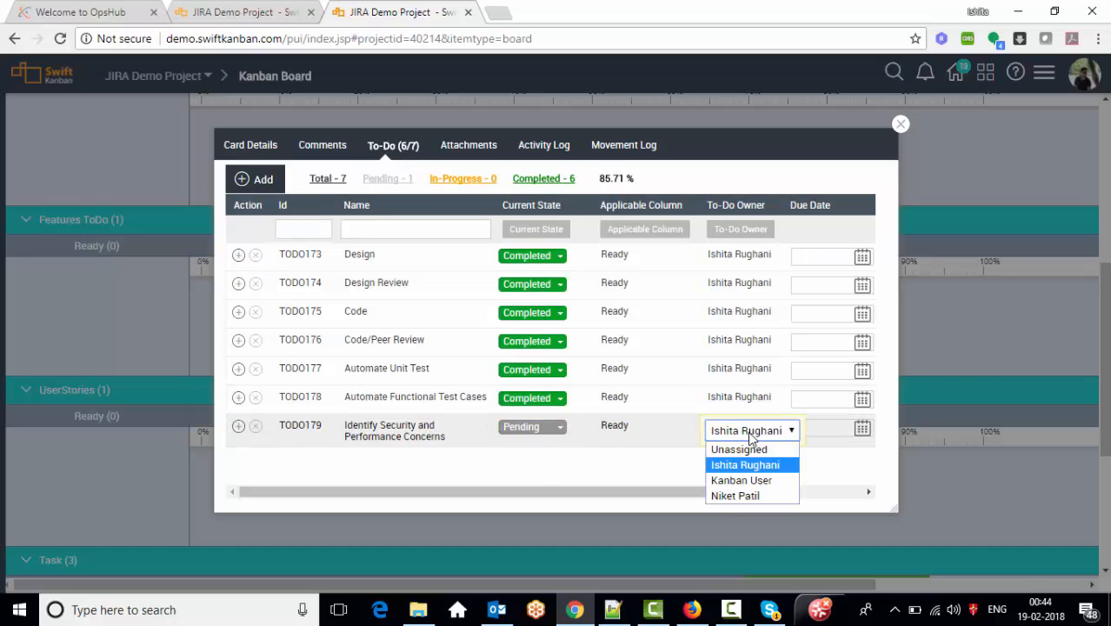
pyautogui.click(751, 438)
pyautogui.click(548, 437)
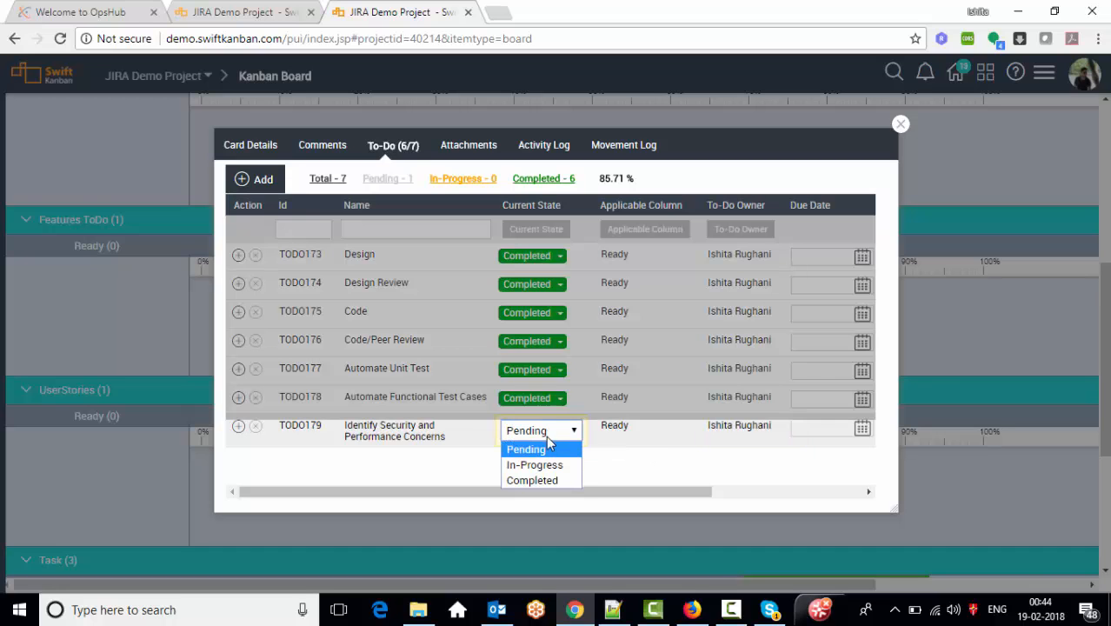
pyautogui.click(545, 482)
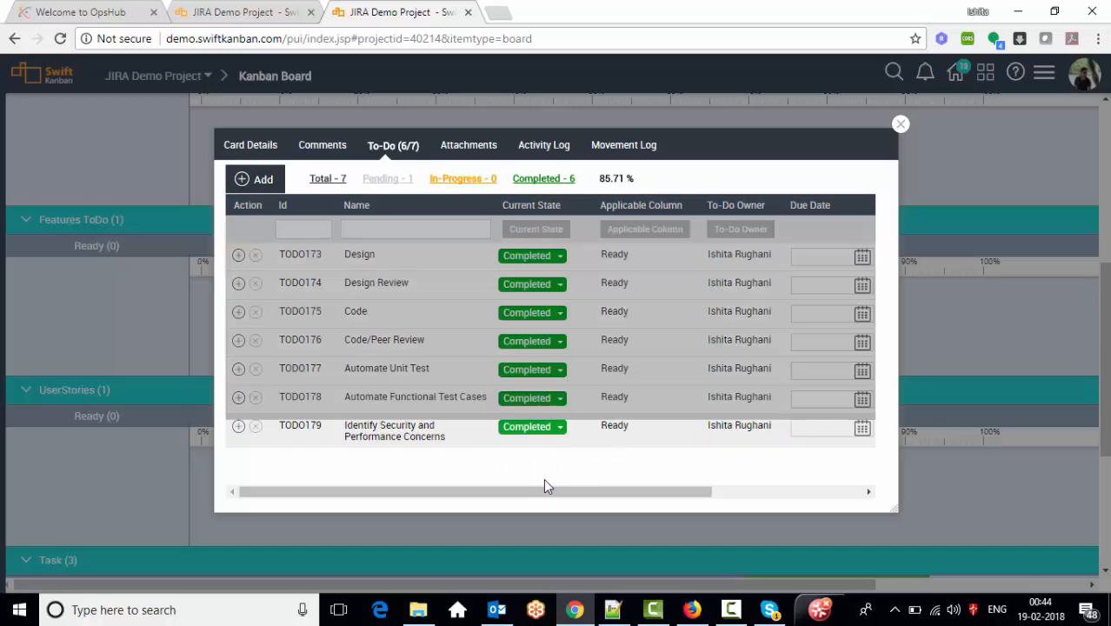
pyautogui.click(901, 125)
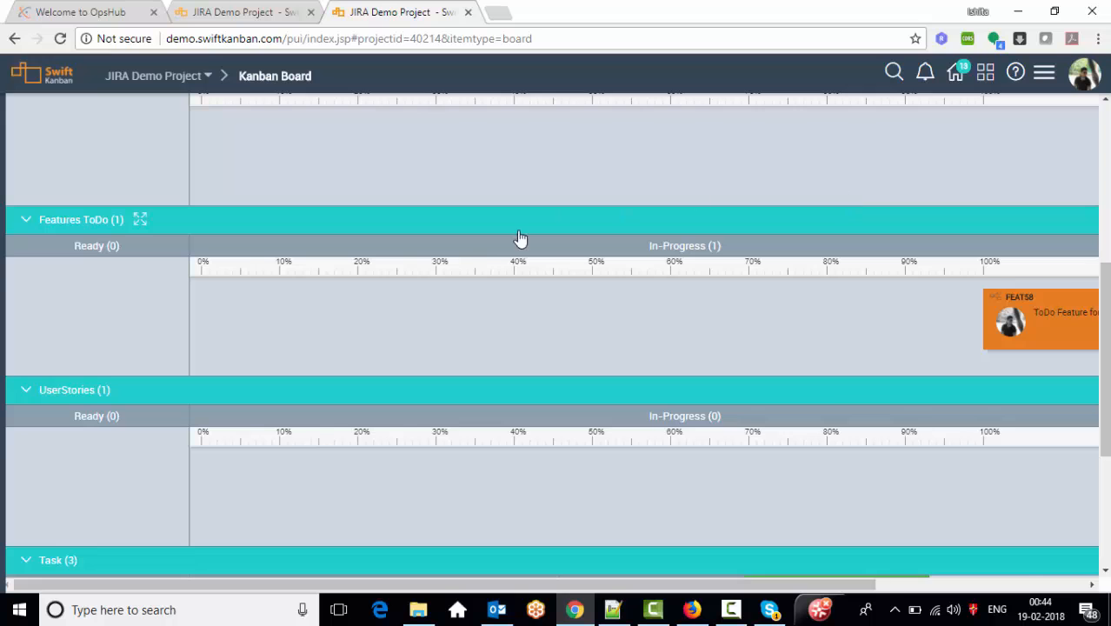
pyautogui.moveTo(487, 585); pyautogui.dragTo(697, 586)
pyautogui.moveTo(1104, 374); pyautogui.dragTo(1104, 219)
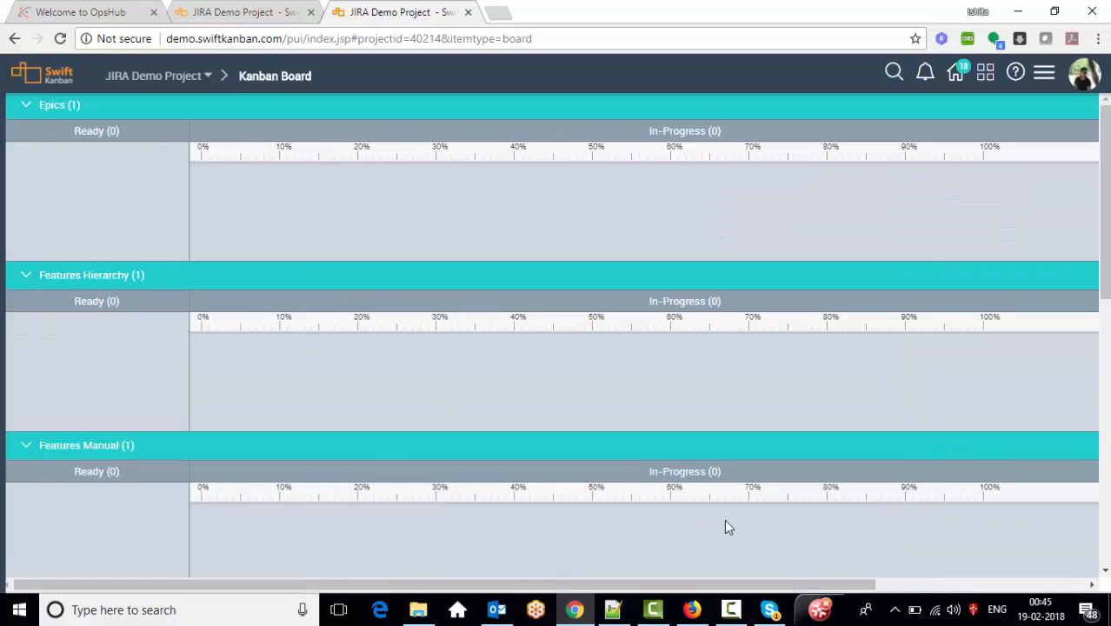
pyautogui.click(1040, 585)
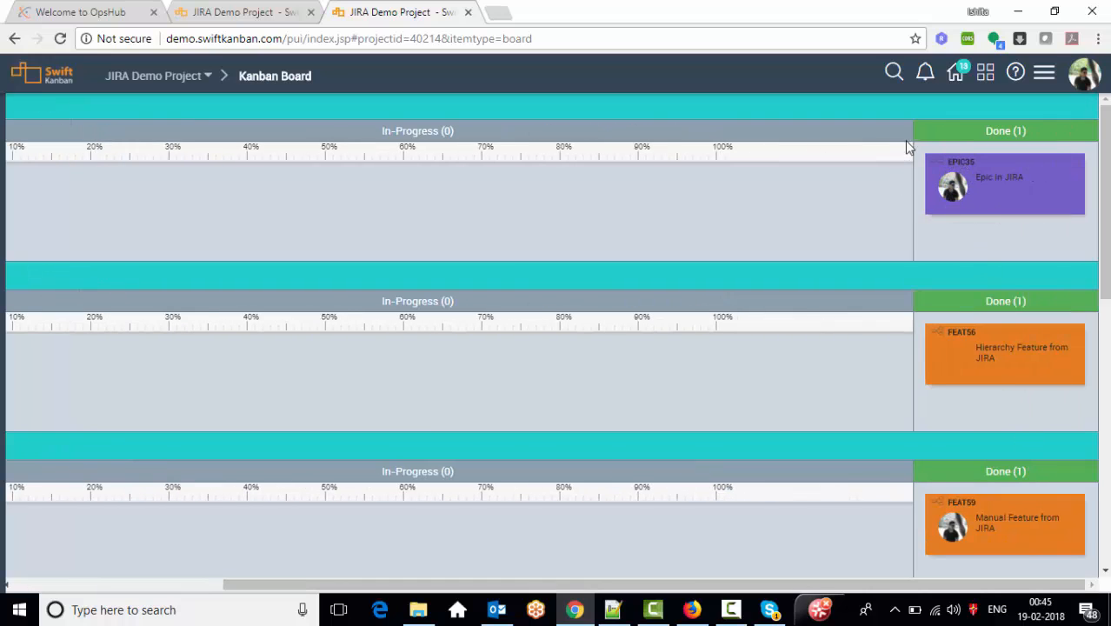
pyautogui.moveTo(1104, 182); pyautogui.dragTo(1108, 481)
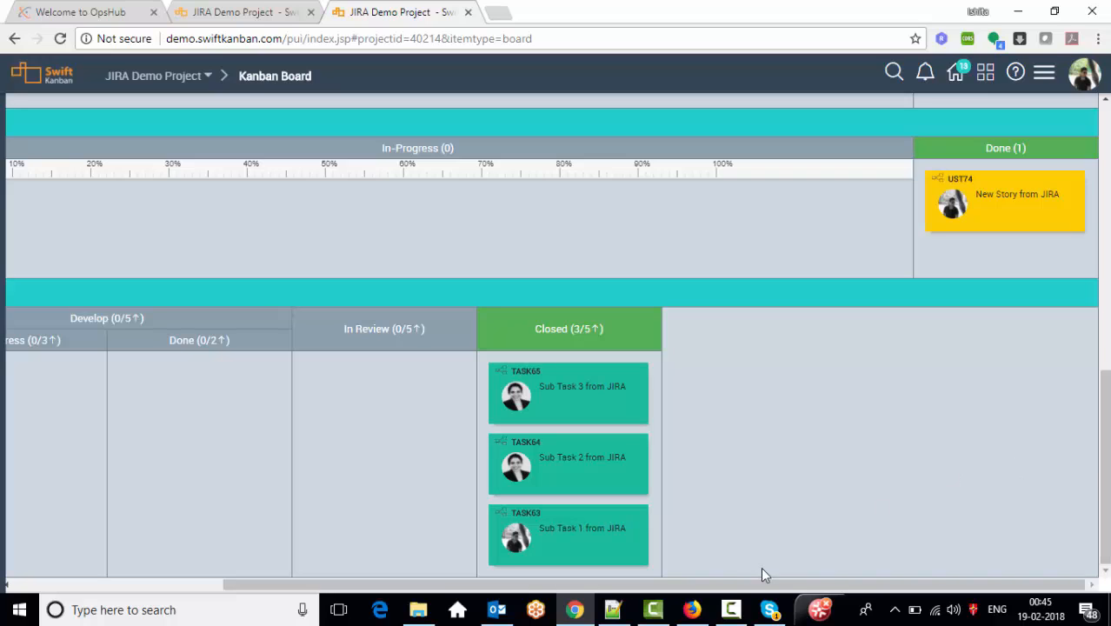